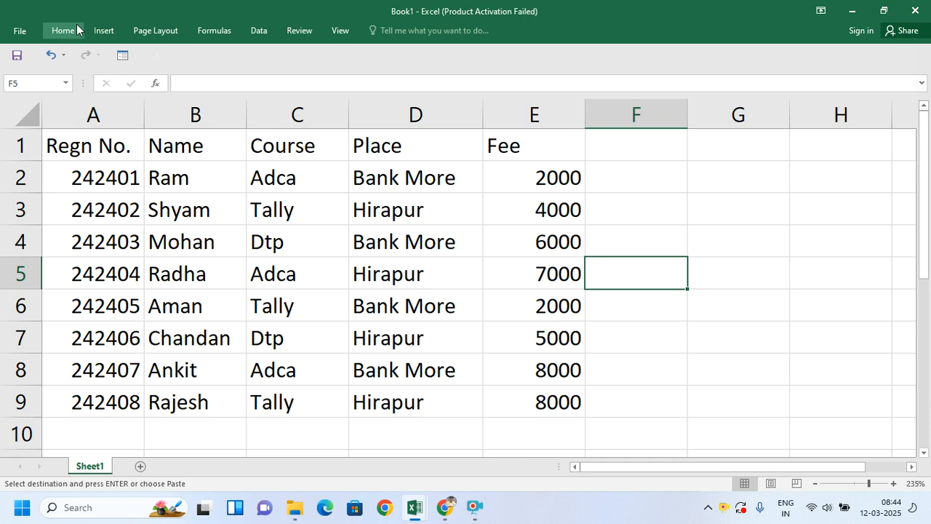
click(63, 30)
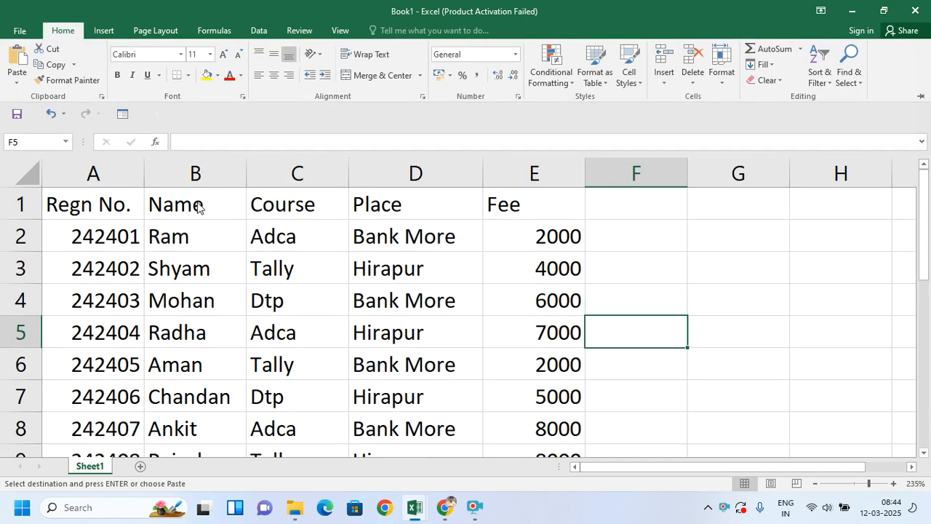
click(200, 207)
click(265, 292)
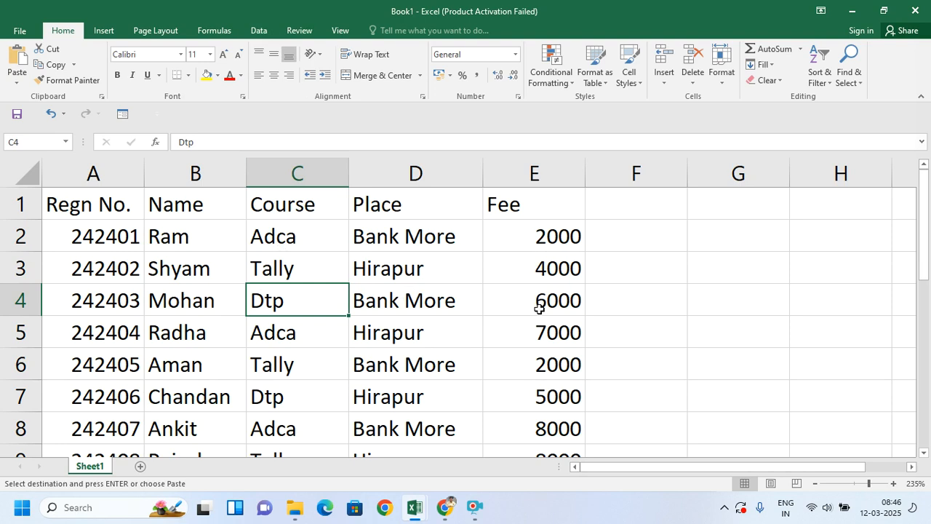
Copy the course names Adca, Tally and Dtp from C2:C4 into G3:G5 to start a lookup table.
drag(301, 241, 303, 296)
key(ctrl+c)
click(759, 269)
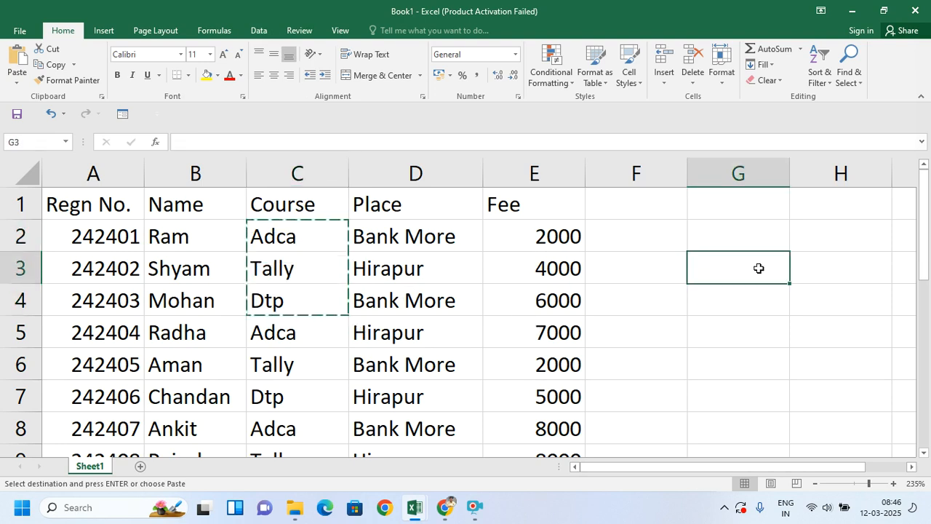
key(ctrl+v)
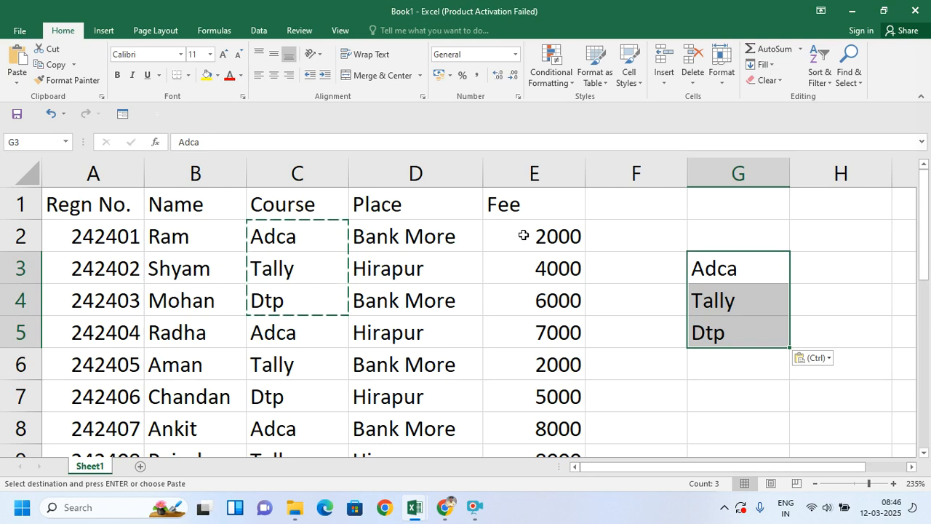
Copy the fees 2000, 4000 and 6000 from E2:E4 into H3:H5 beside the course names.
drag(524, 235, 524, 302)
key(ctrl+c)
click(866, 267)
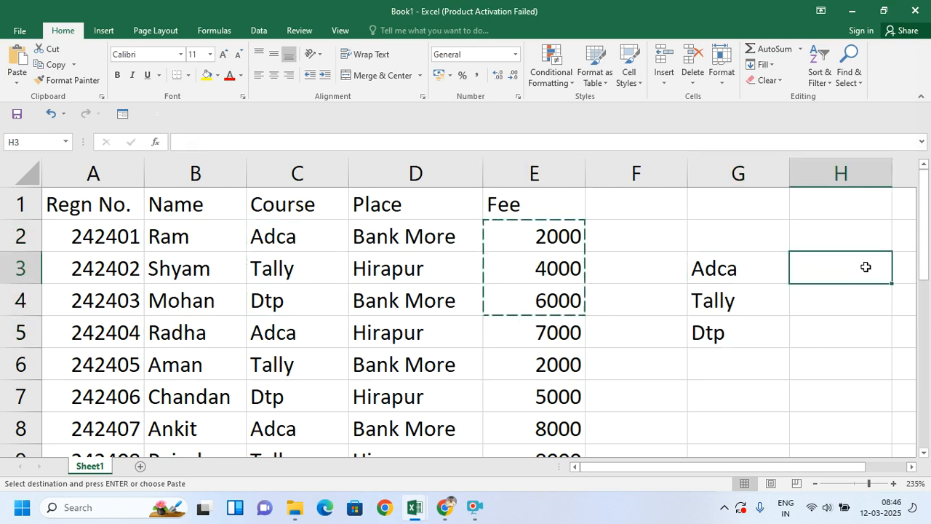
key(ctrl+v)
click(761, 357)
Clear all fee values in E2:E9, keeping the Fee heading.
click(539, 235)
drag(539, 235, 549, 364)
key(Delete)
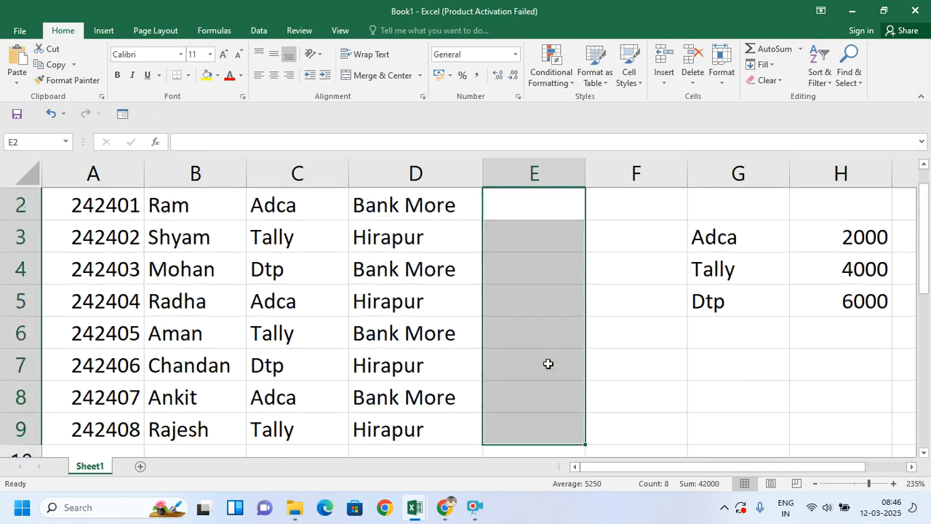
scroll(549, 364, up, 1)
Examine each course and fee pair in G3:H5 against the courses and fee cells in rows 2 to 4.
click(677, 375)
click(835, 323)
drag(709, 270, 847, 268)
drag(707, 301, 876, 297)
drag(711, 331, 848, 331)
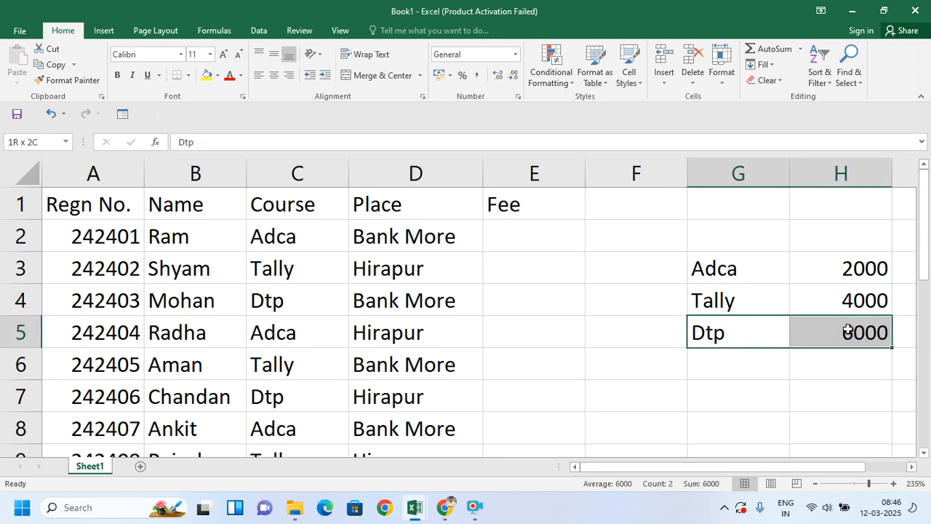
click(488, 267)
click(283, 233)
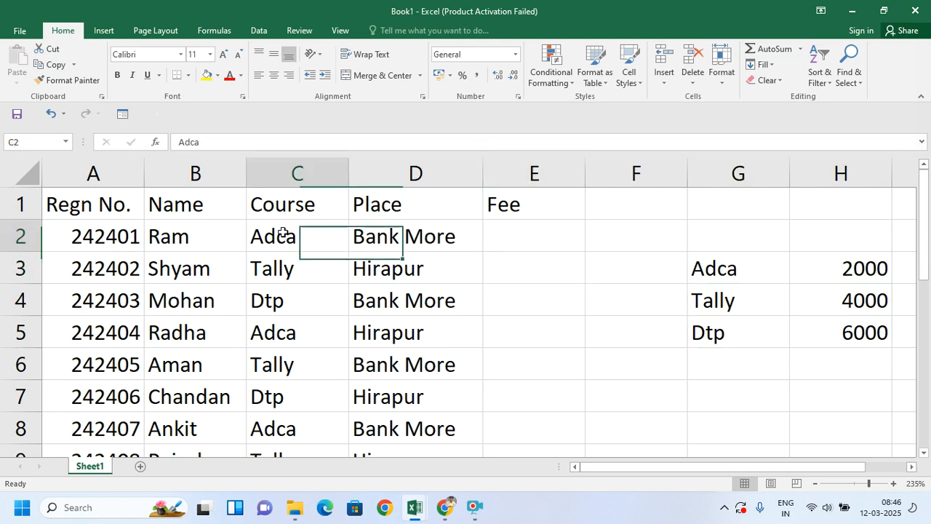
click(517, 233)
click(281, 262)
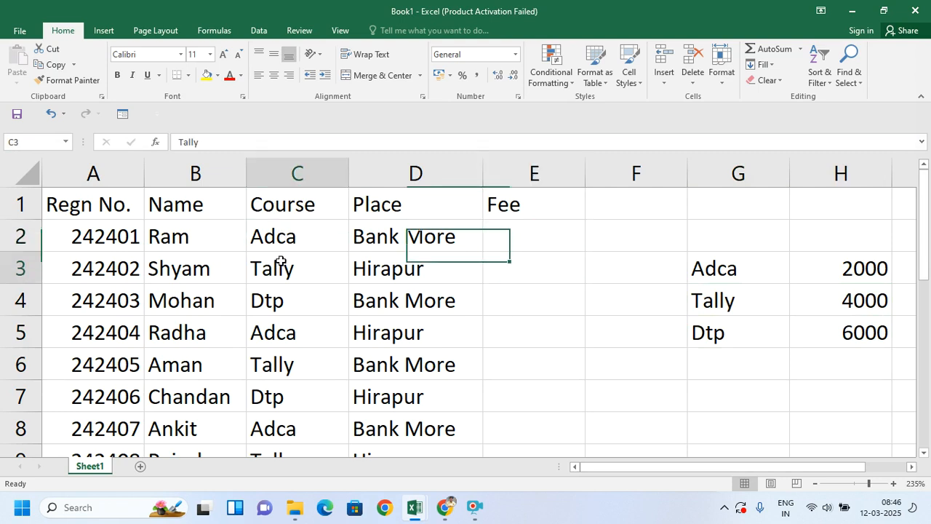
click(494, 271)
click(280, 304)
click(508, 294)
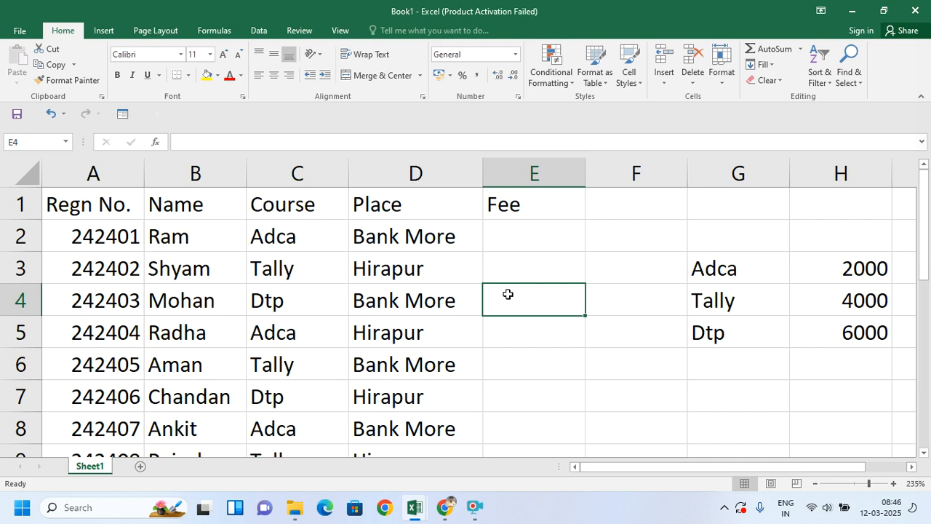
Enter the formula =VLOOKUP(C2,$G$3:$H$5,2,0) in cell E2 to look up the course fee.
click(511, 230)
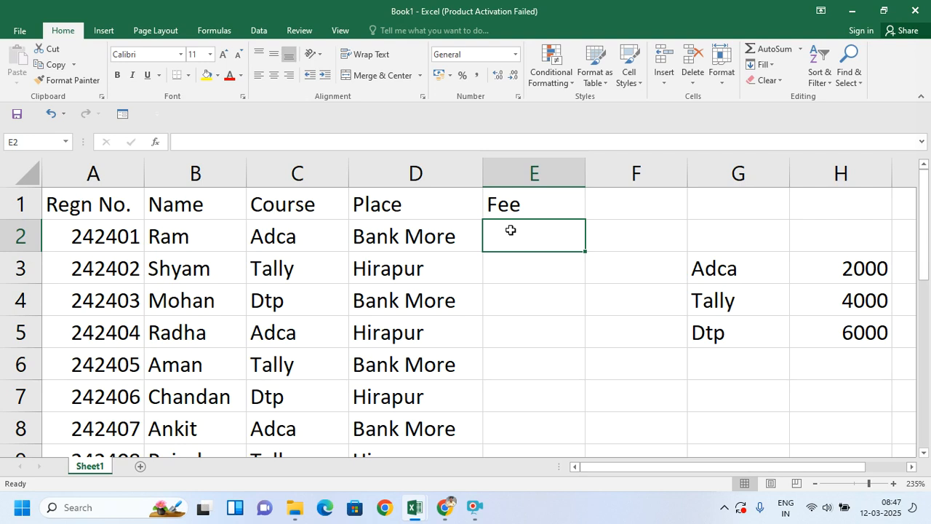
text(=VL)
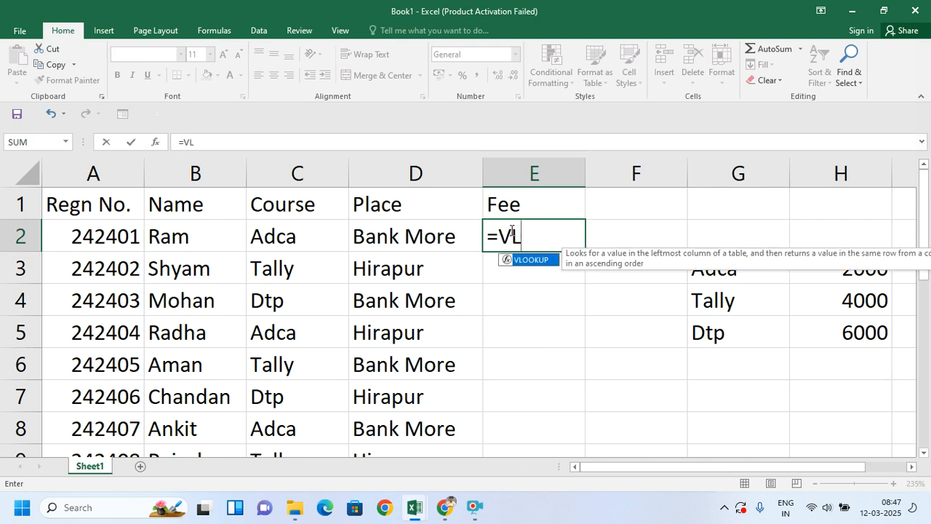
key(Tab)
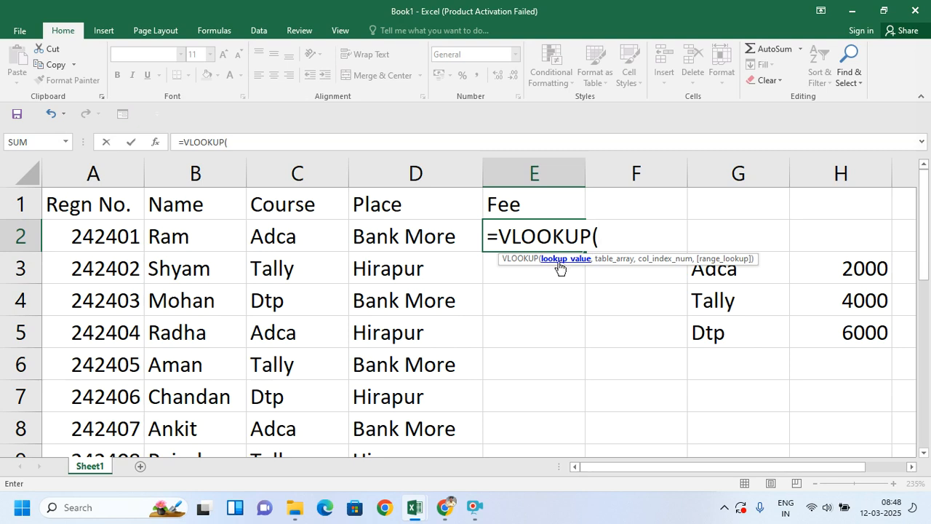
click(285, 236)
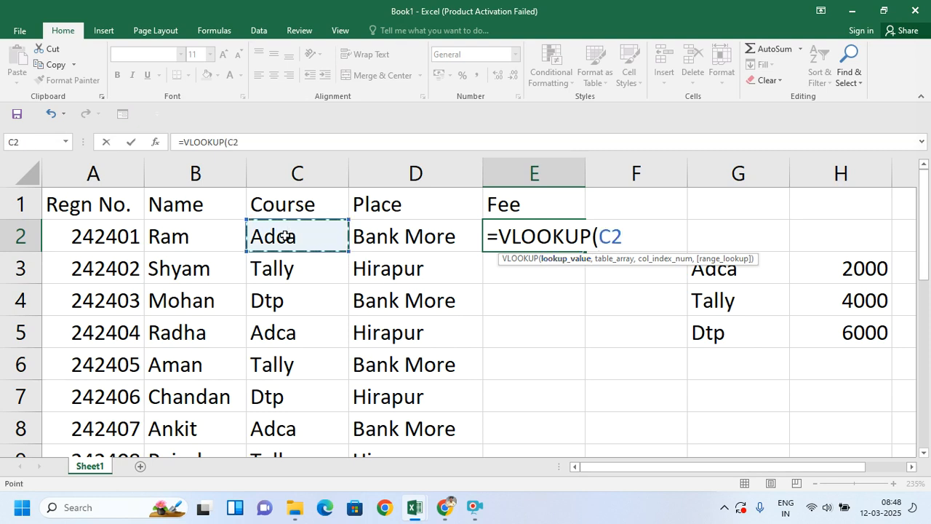
text(,)
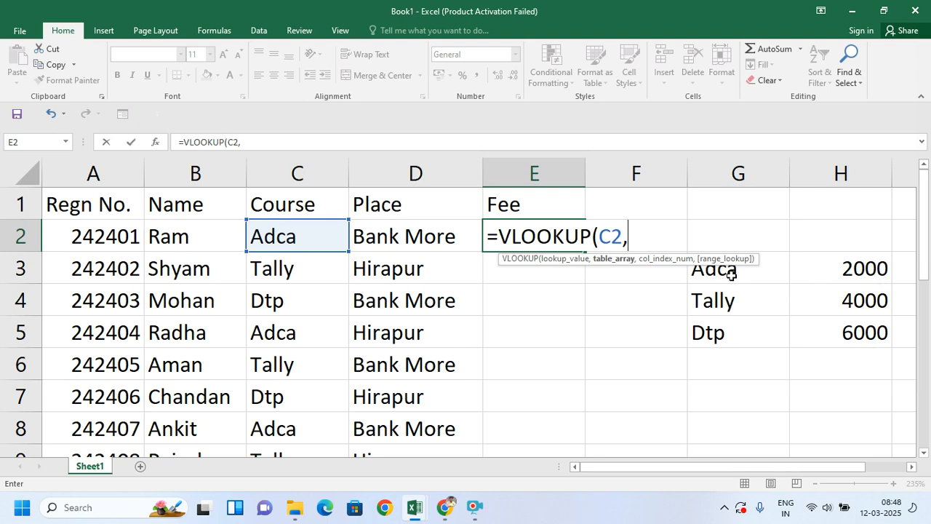
drag(750, 278, 831, 329)
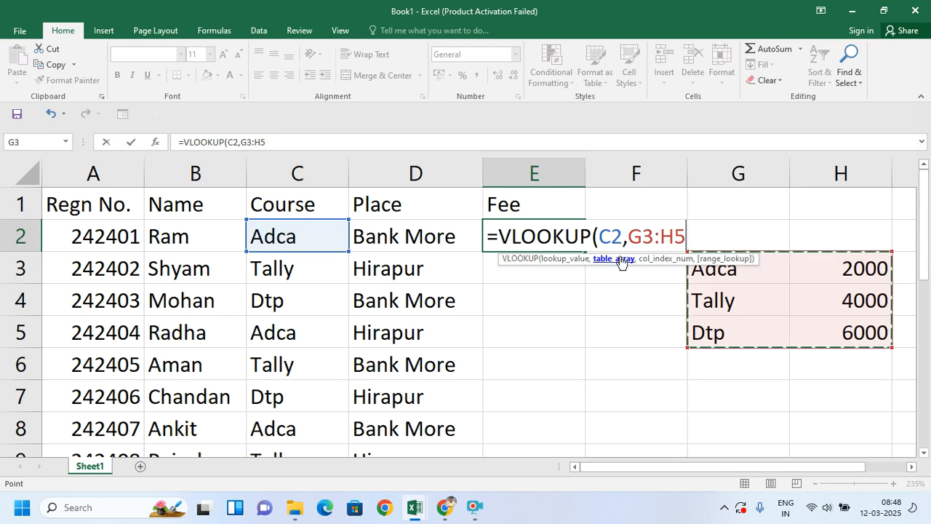
key(F4)
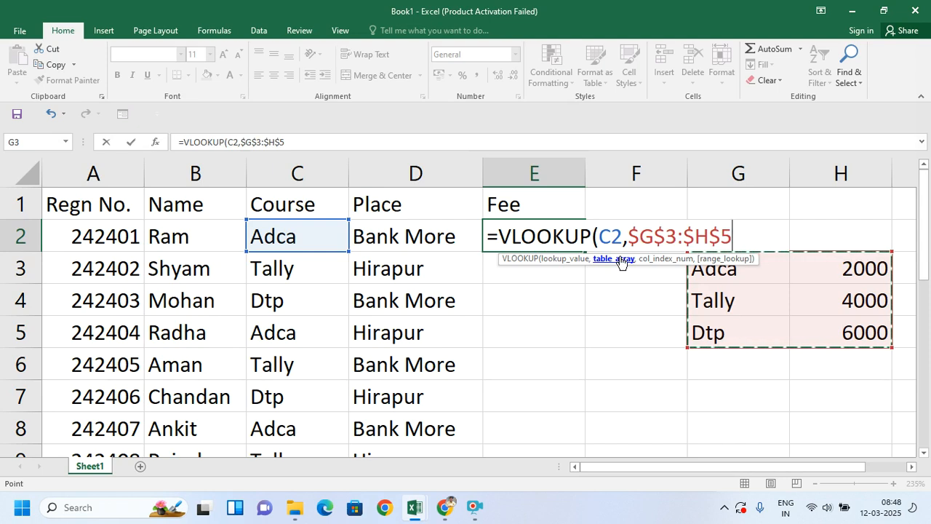
text(,)
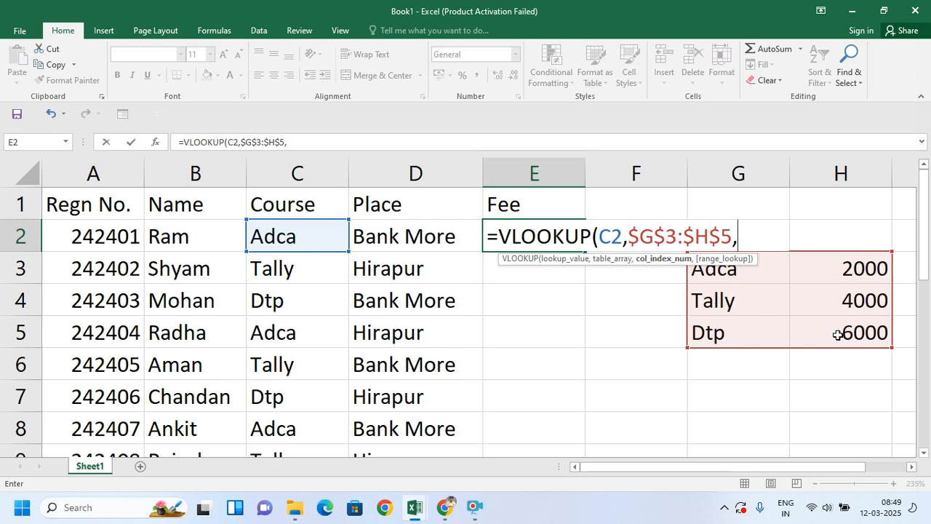
text(2)
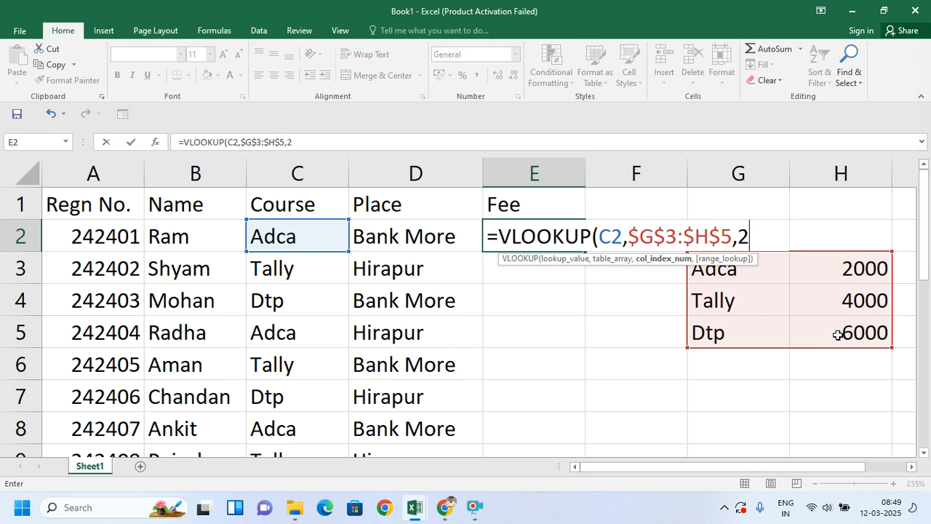
text(,)
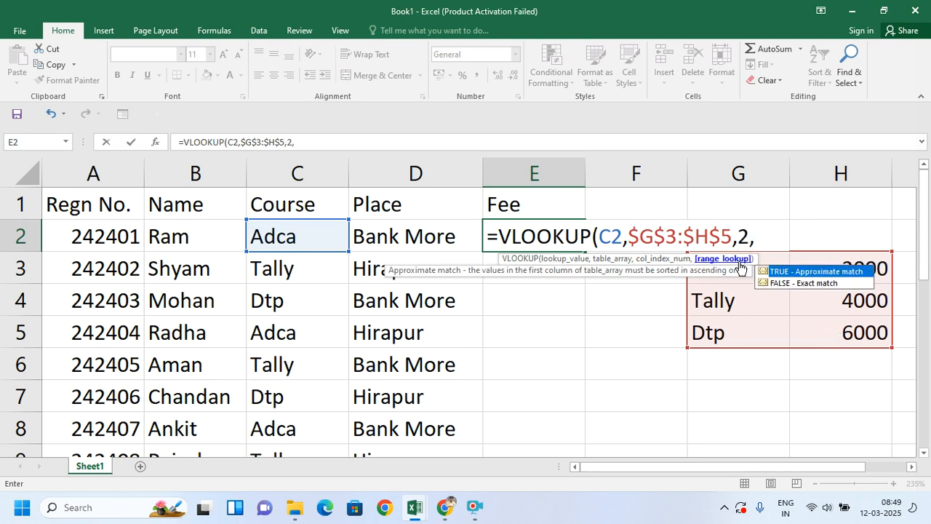
text(0))
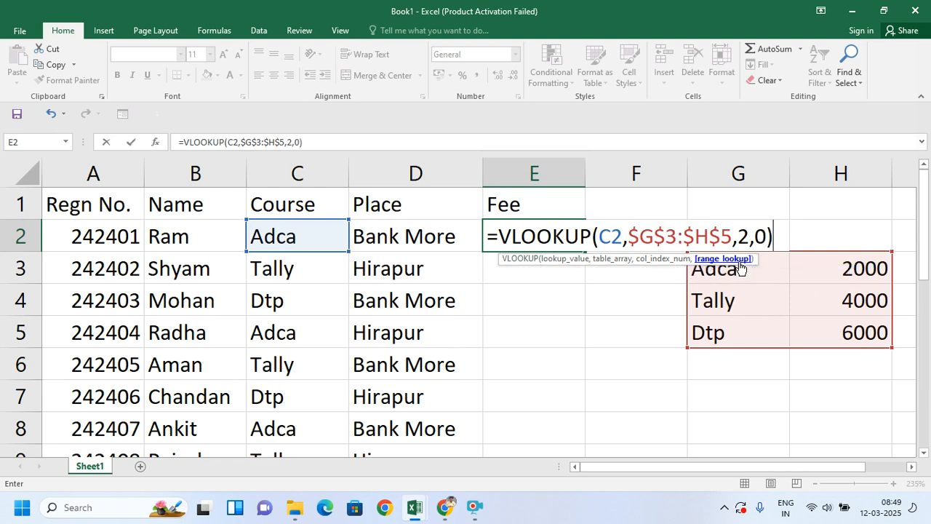
key(Return)
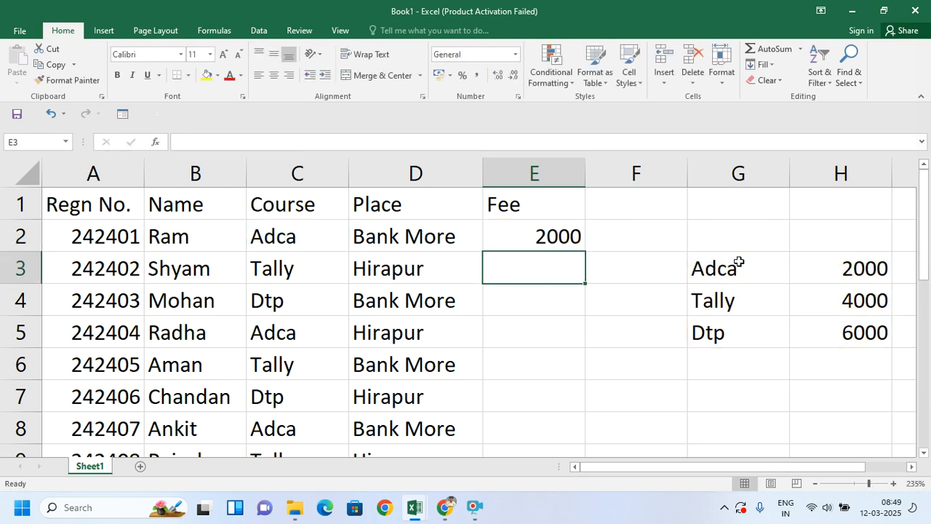
Fill the VLOOKUP formula from E2 down to E9 for the remaining students.
click(530, 243)
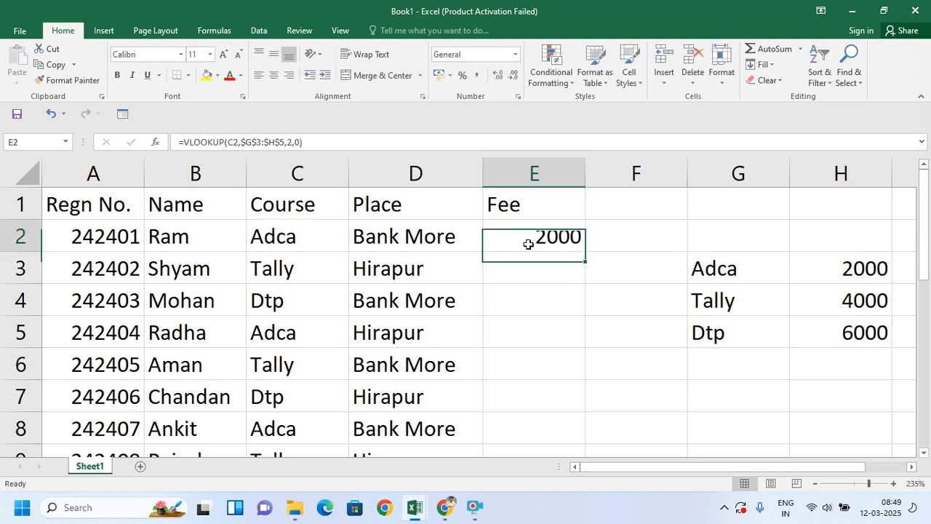
double_click(583, 251)
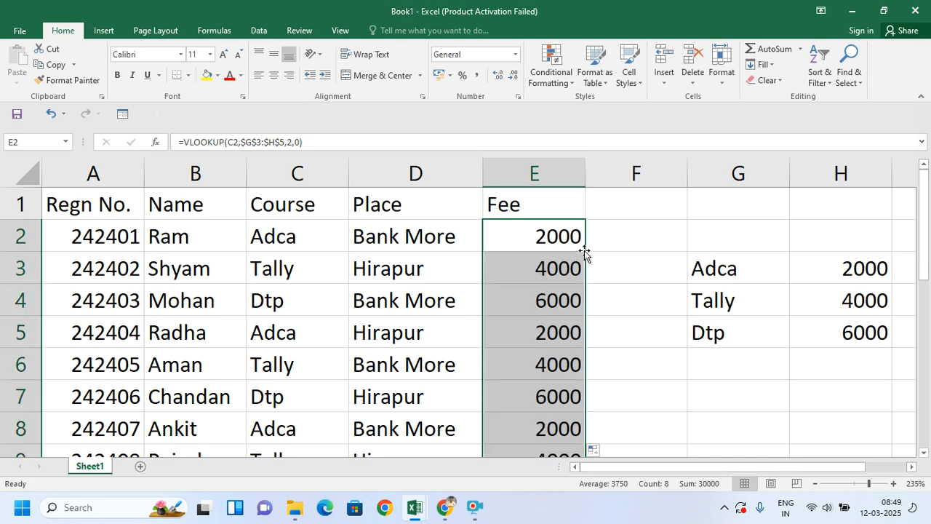
scroll(584, 251, down, 1)
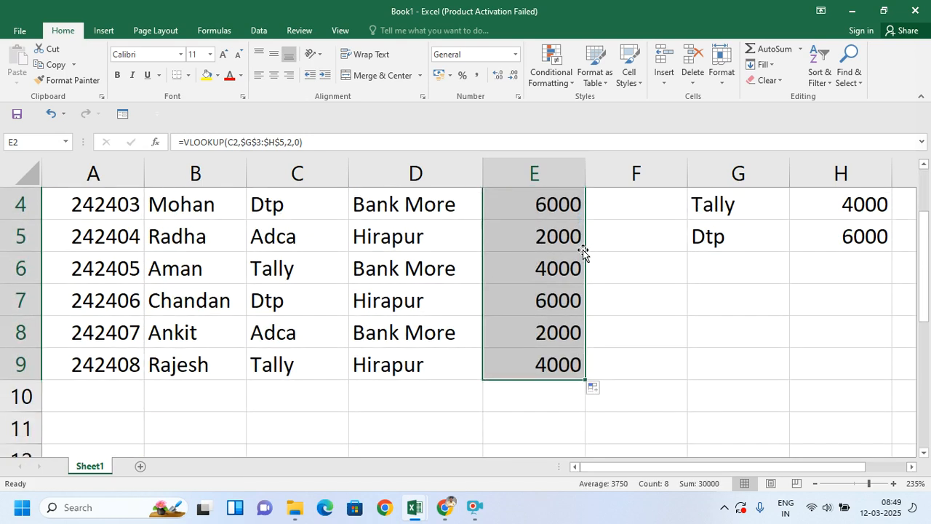
scroll(540, 231, up, 1)
Clear the VLOOKUP formulas from E2:E9 in the Fee column.
scroll(540, 230, down, 1)
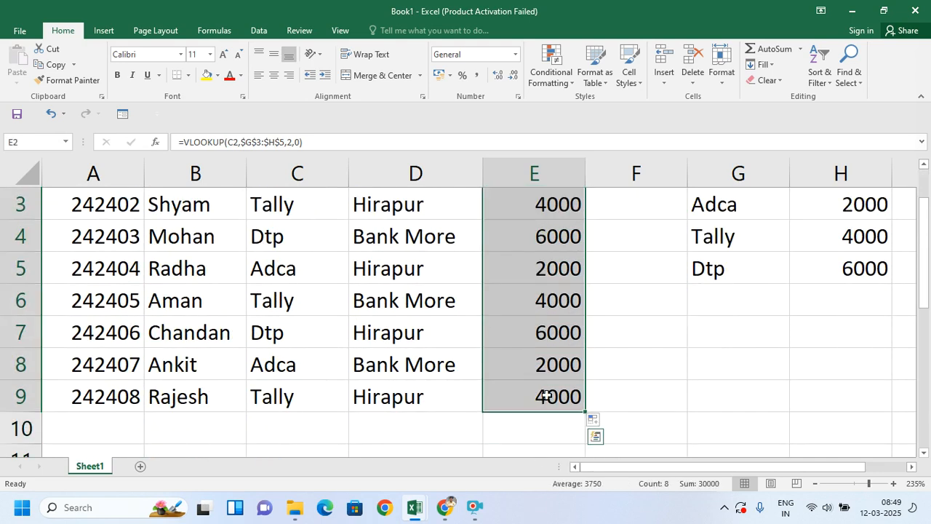
scroll(547, 393, up, 1)
key(Delete)
Start a new VLOOKUP formula in cell E2.
click(532, 240)
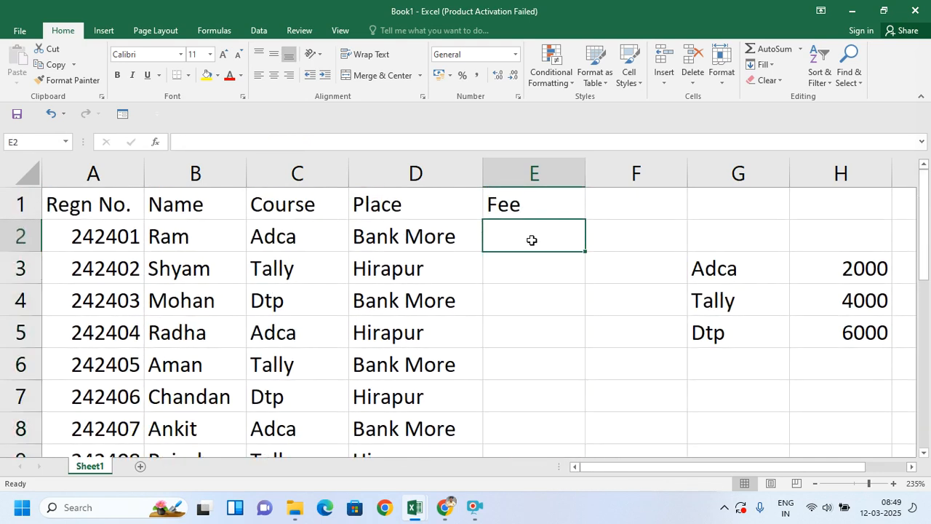
text(=VL)
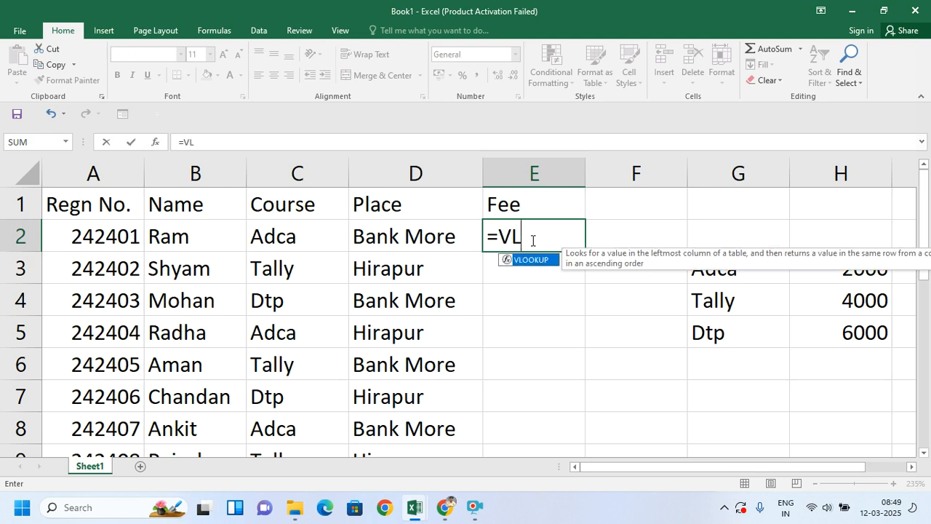
key(Tab)
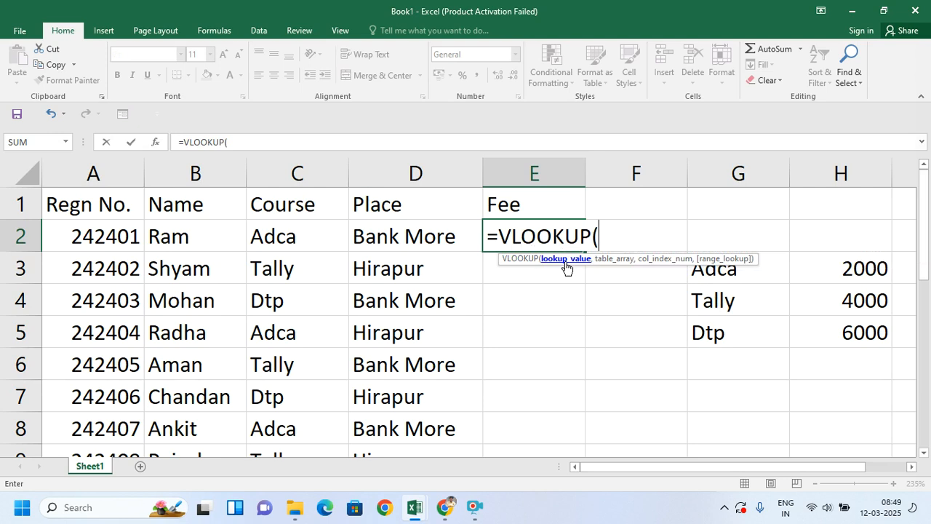
click(327, 241)
key(F8)
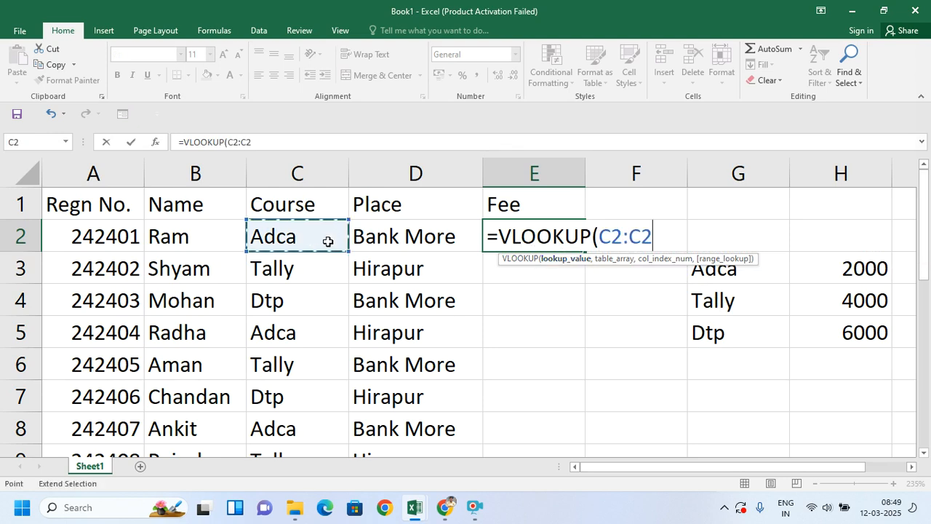
key(BackSpace)
text(,)
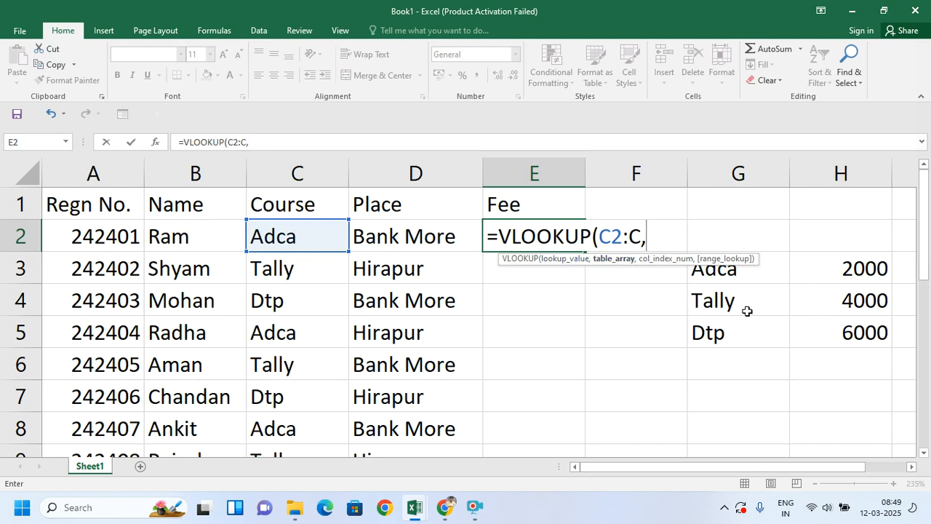
drag(700, 269, 879, 335)
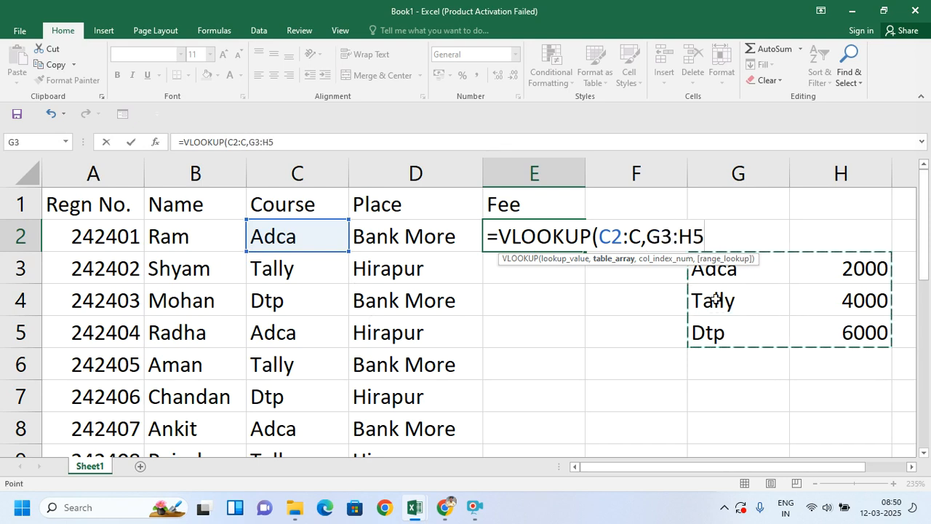
key(F4)
key(BackSpace)
key(BackSpace)
key(BackSpace)
key(BackSpace)
key(BackSpace)
key(BackSpace)
key(BackSpace)
key(BackSpace)
key(BackSpace)
key(BackSpace)
key(BackSpace)
key(BackSpace)
key(BackSpace)
key(BackSpace)
key(BackSpace)
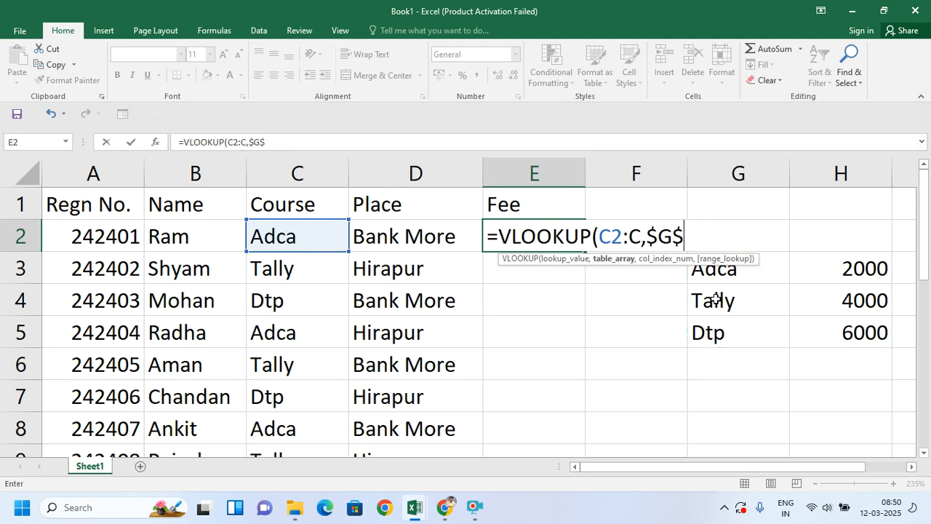
Complete the formula in E2 as =VLOOKUP(C2,$G$3:$H$5,2,0) to look up the first student's course fee.
text(()
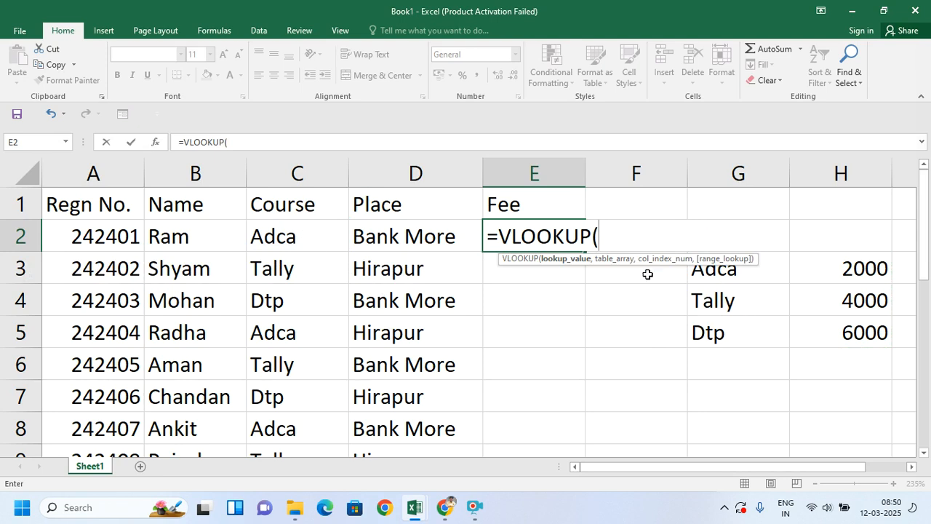
click(276, 237)
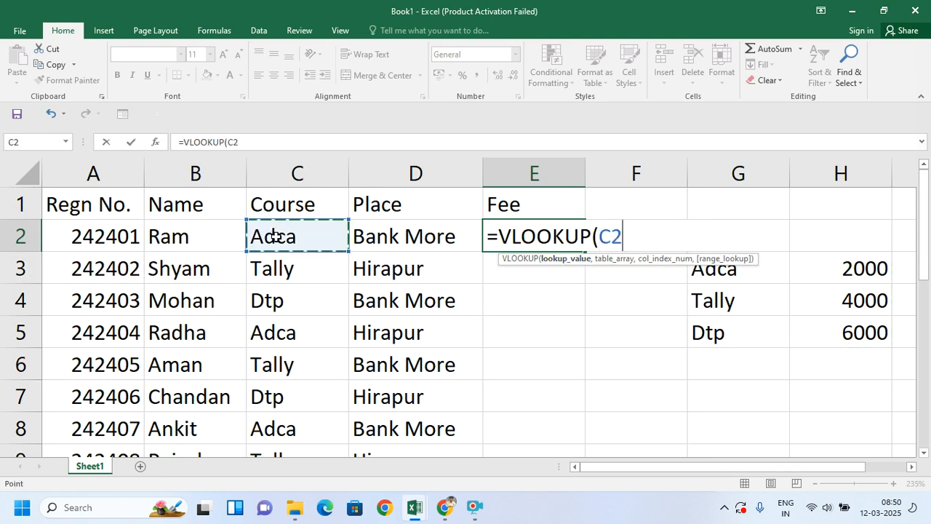
text(,)
drag(767, 267, 843, 329)
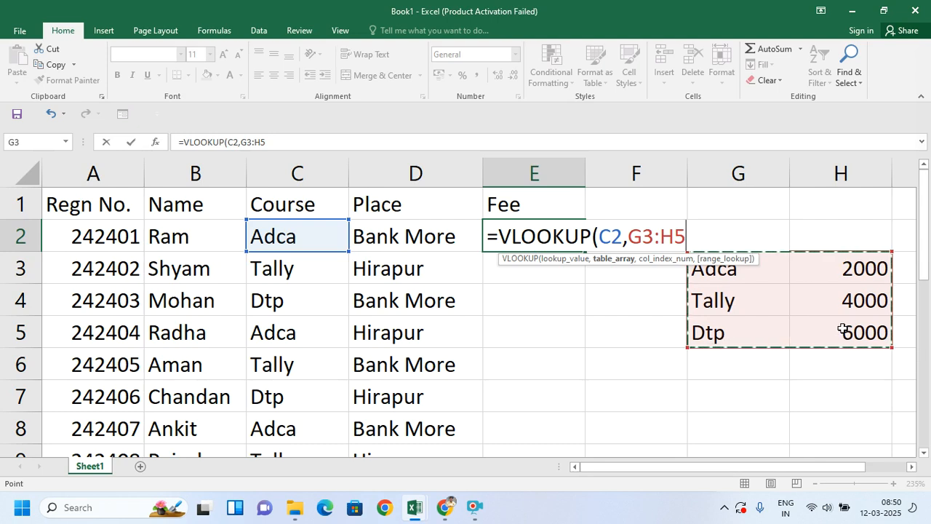
key(F4)
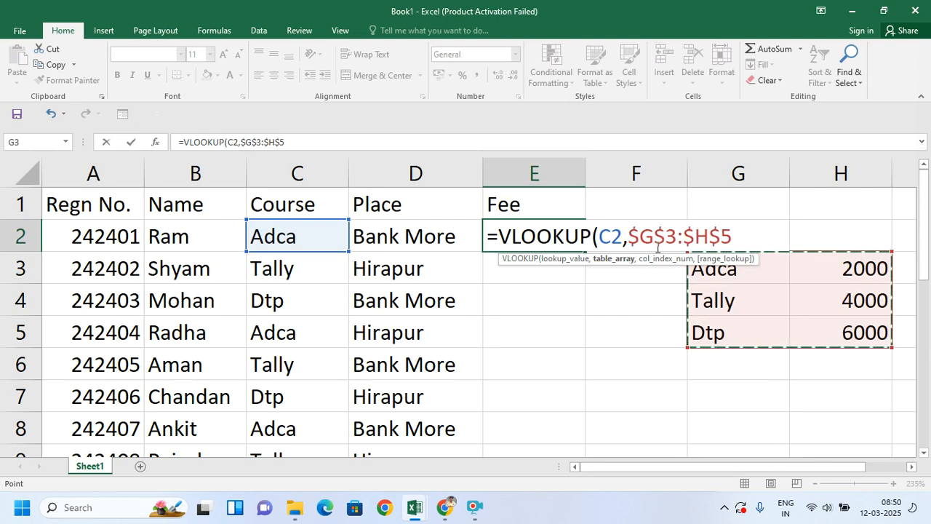
text(,)
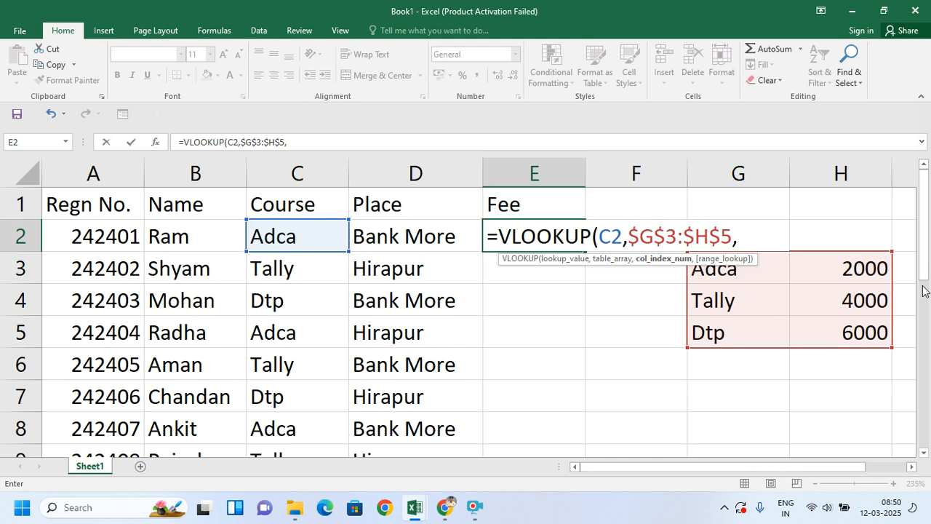
text(2,)
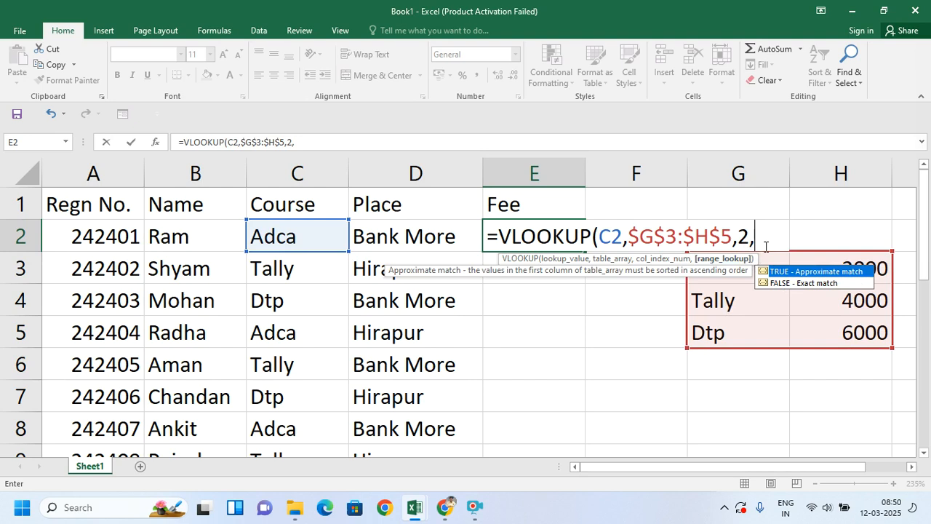
text(0))
key(Return)
Fill the VLOOKUP formula from E2 down to E9 and check the filled Fee column.
click(581, 243)
double_click(586, 251)
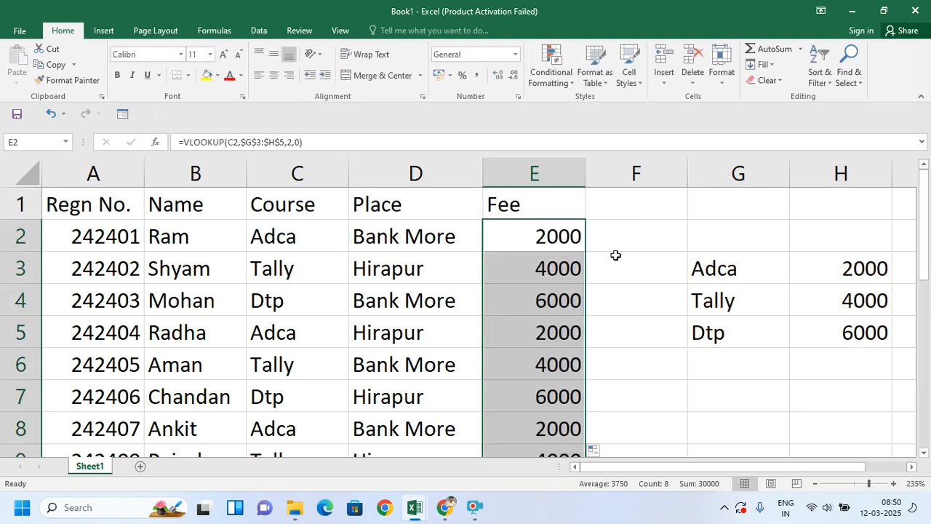
scroll(522, 303, down, 2)
scroll(521, 304, up, 2)
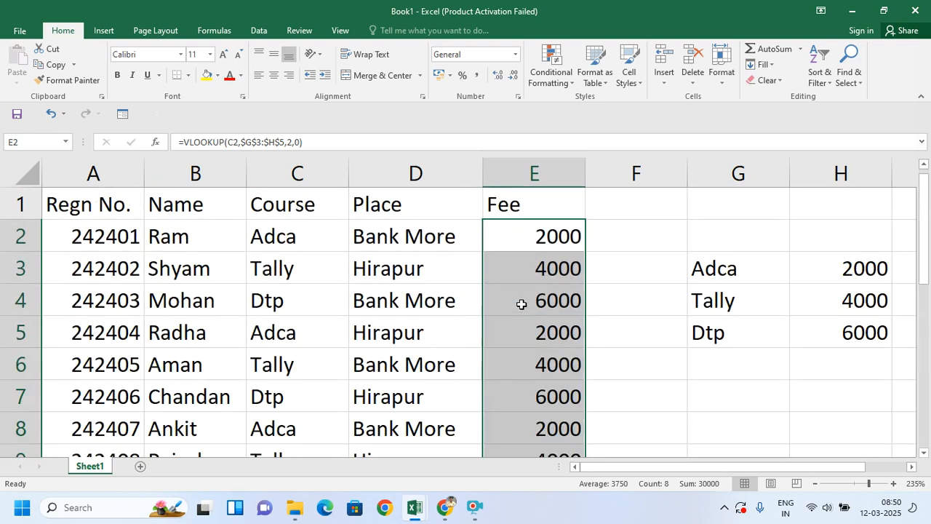
scroll(521, 304, down, 3)
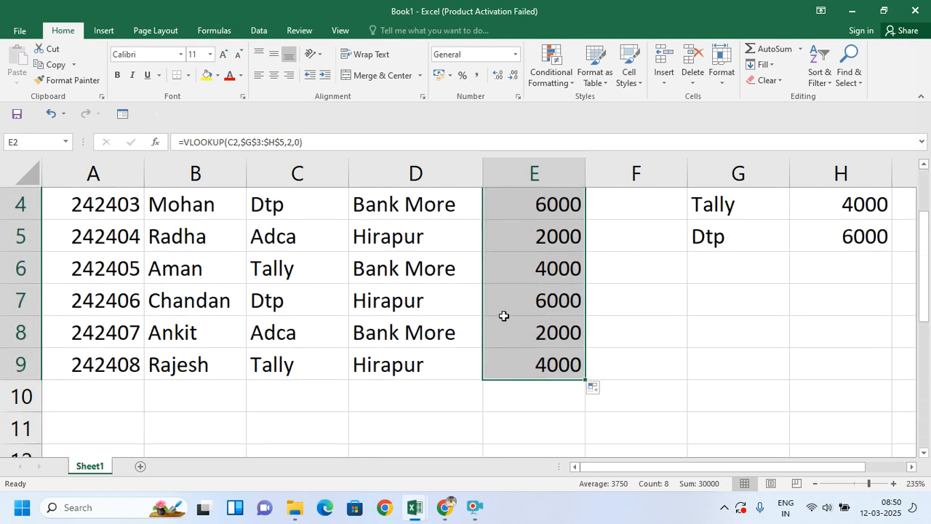
click(503, 306)
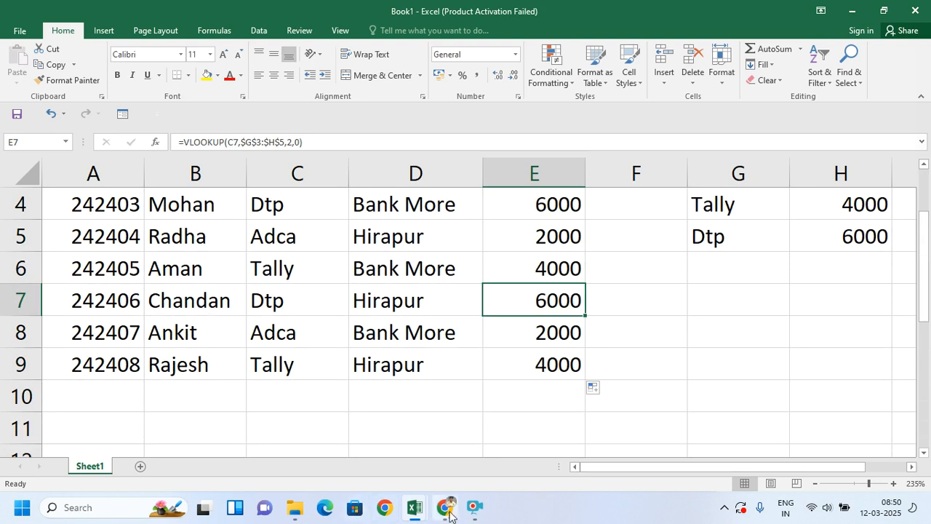
click(473, 507)
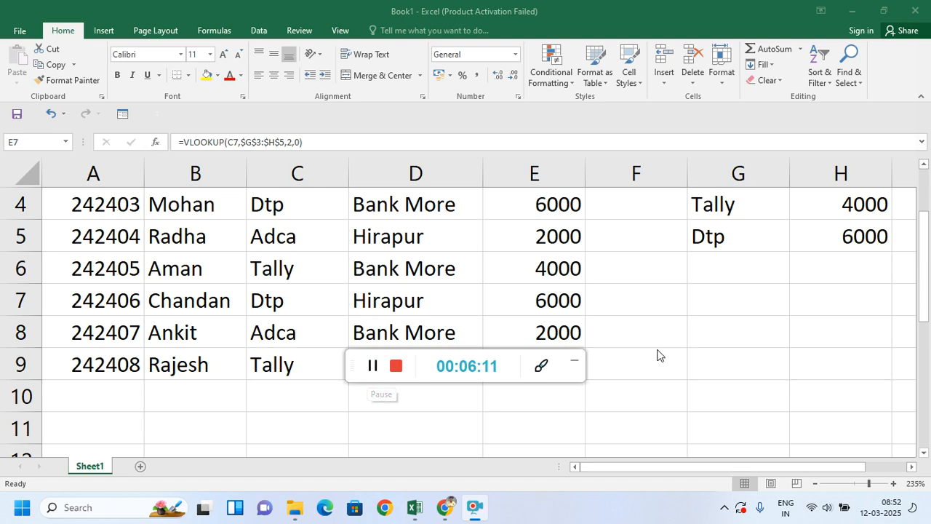
click(578, 360)
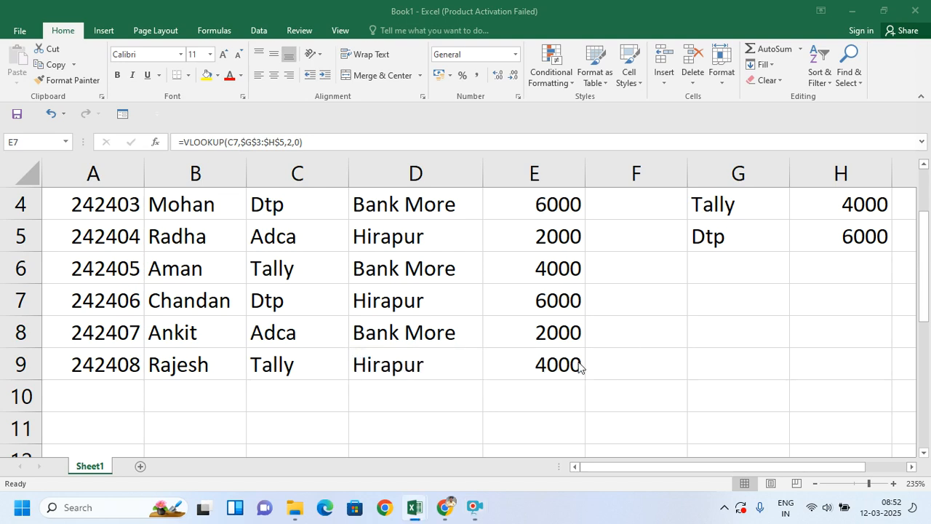
scroll(644, 336, up, 1)
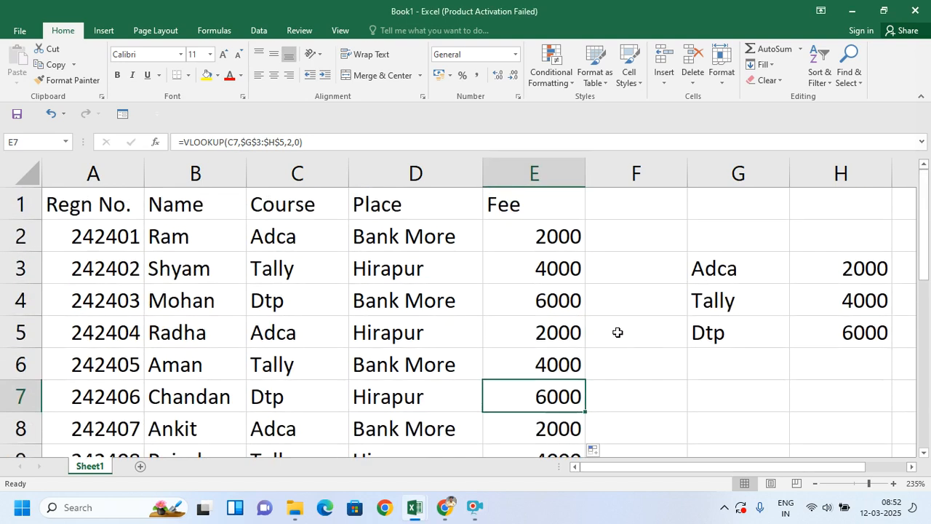
scroll(454, 331, down, 1)
scroll(454, 331, up, 1)
Copy the first student's registration number from A2 into cell A14 below the list.
click(93, 237)
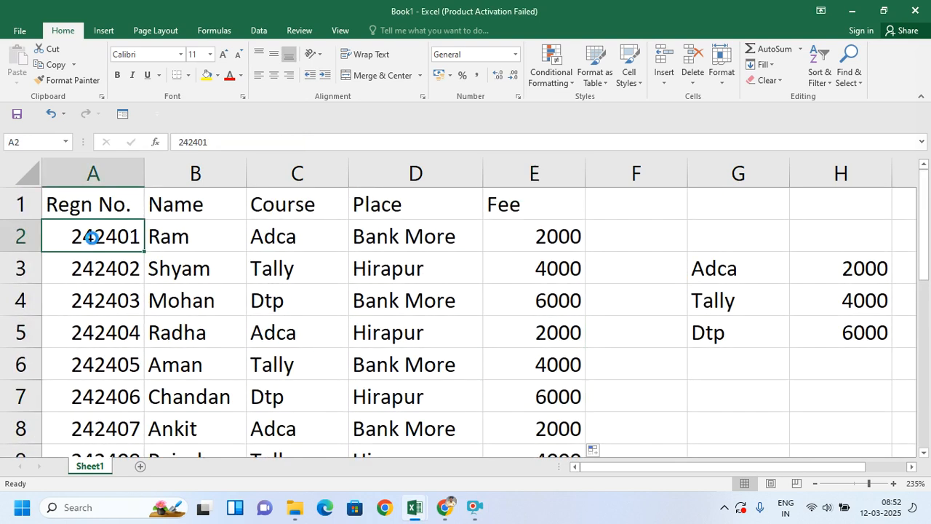
key(ctrl+c)
scroll(102, 262, down, 3)
click(96, 334)
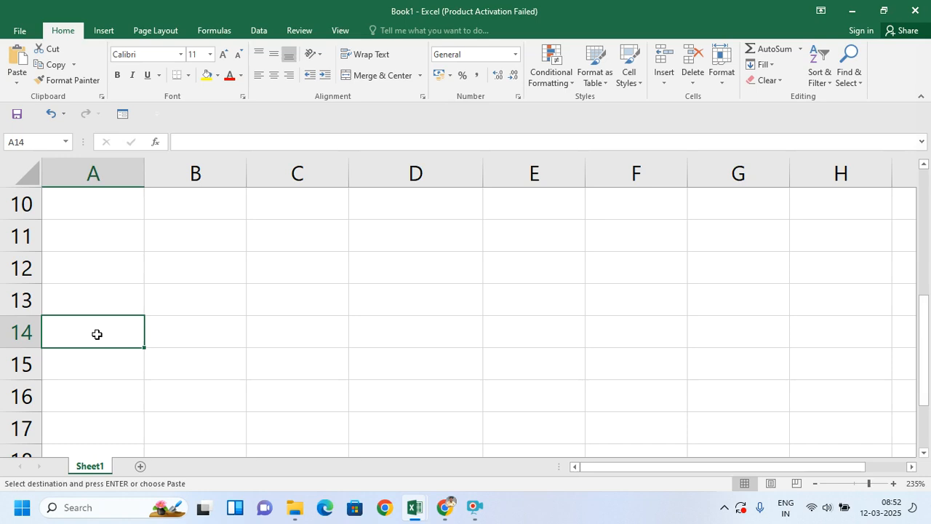
key(ctrl+v)
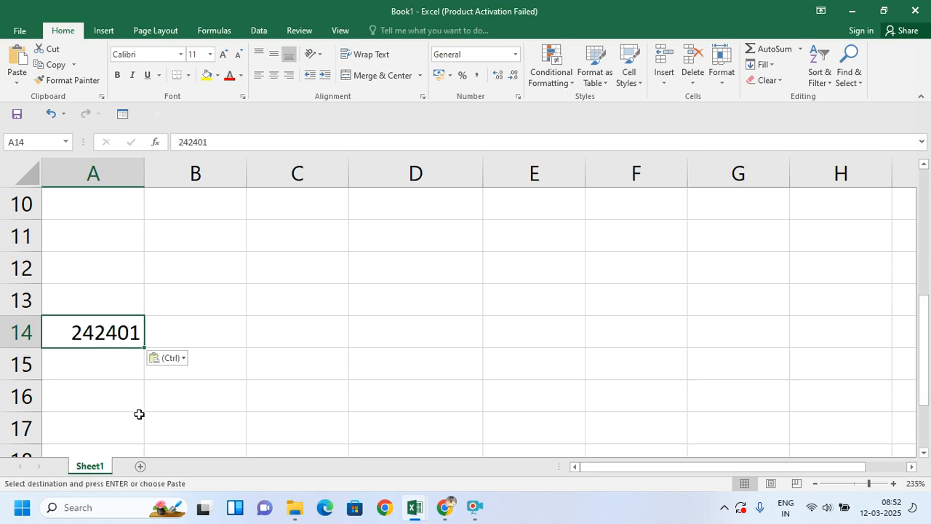
key(Down)
Examine the copied registration number in A14 and the Place entries in D2:D9 of the student list.
click(107, 333)
click(110, 355)
click(105, 332)
click(110, 352)
click(100, 335)
scroll(206, 328, up, 3)
drag(382, 234, 391, 446)
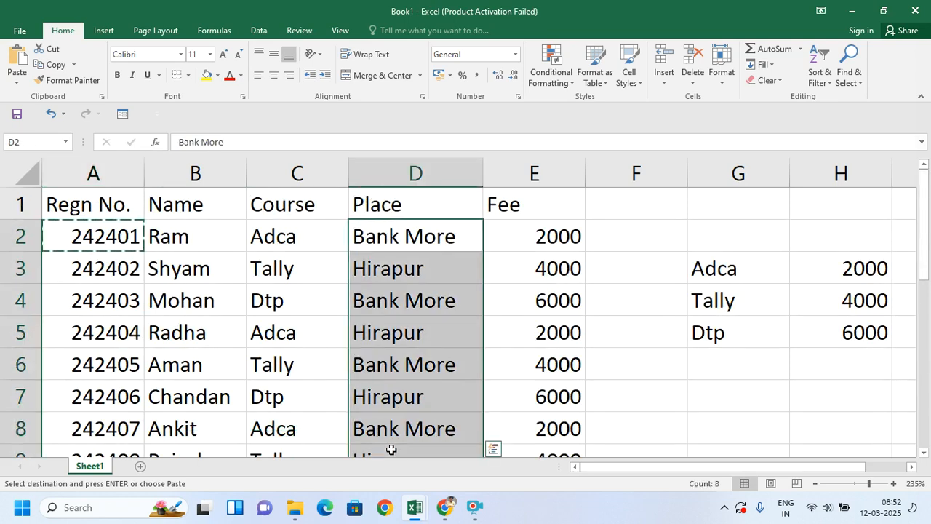
scroll(173, 388, down, 3)
click(104, 331)
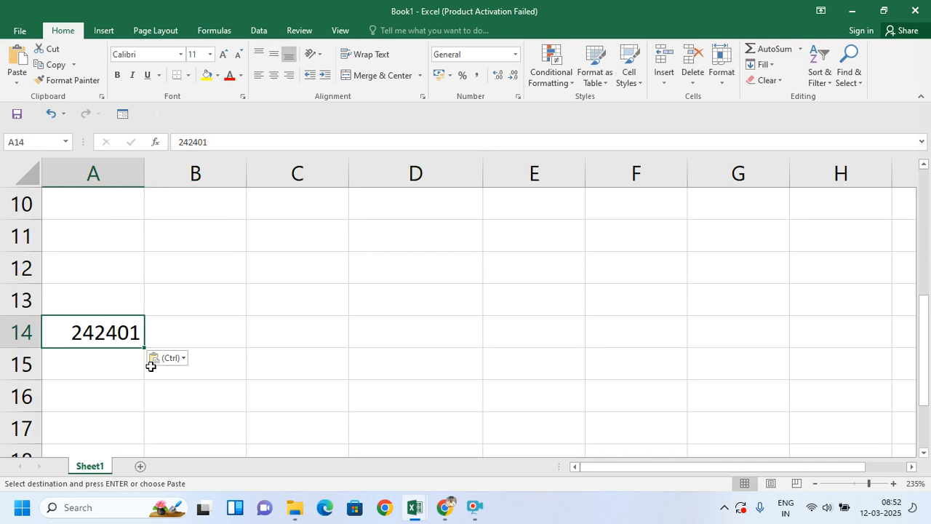
Start a VLOOKUP formula in cell C14 with A14 as the lookup value.
click(260, 332)
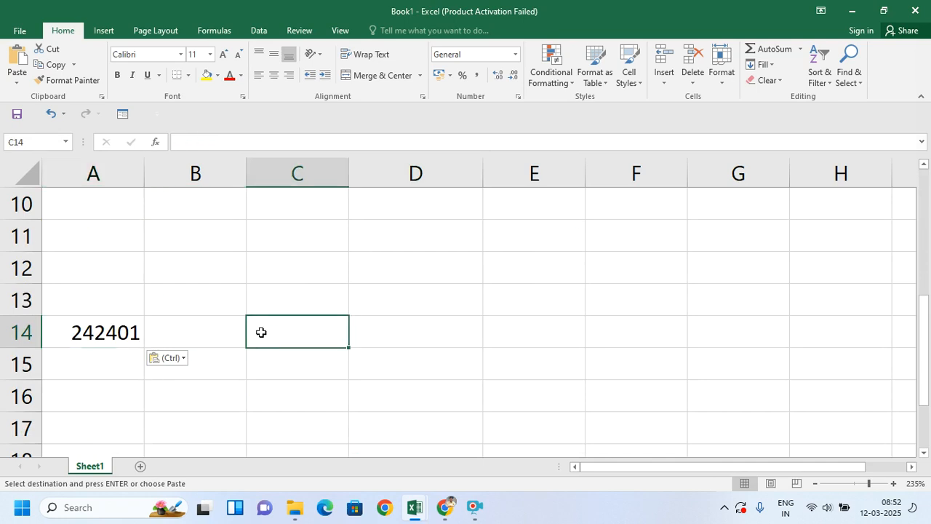
key(Escape)
text(=VL)
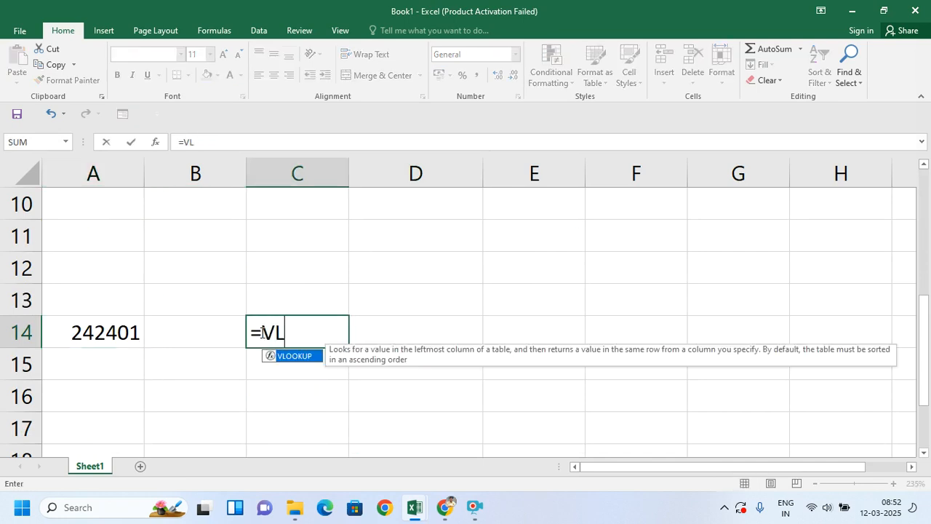
key(Tab)
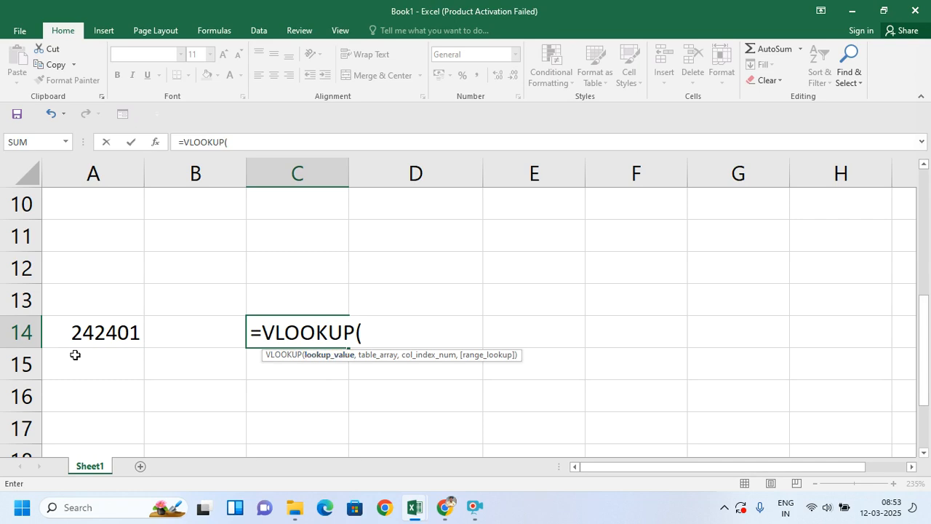
click(104, 337)
text(,)
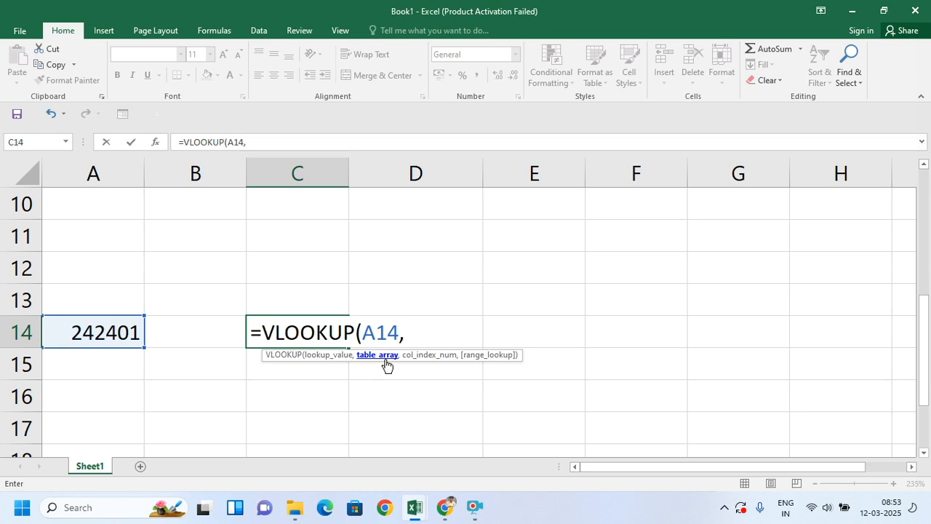
Set the student list A1:E9 as the table array of the VLOOKUP formula in C14.
scroll(380, 349, up, 3)
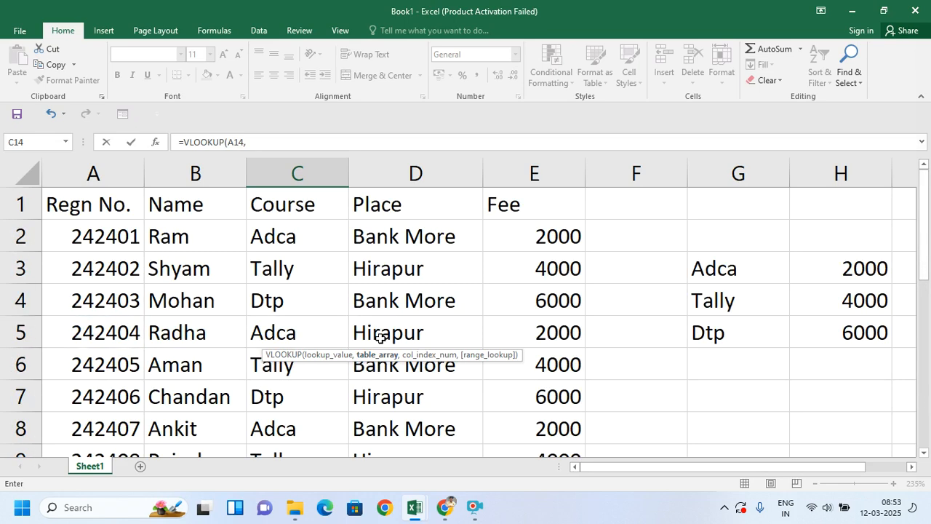
drag(75, 206, 509, 395)
scroll(509, 396, down, 4)
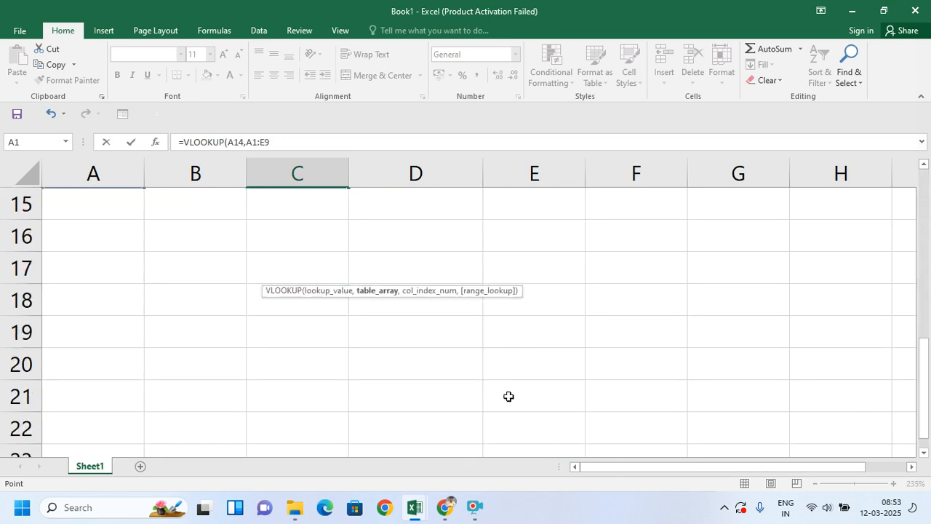
scroll(398, 313, up, 2)
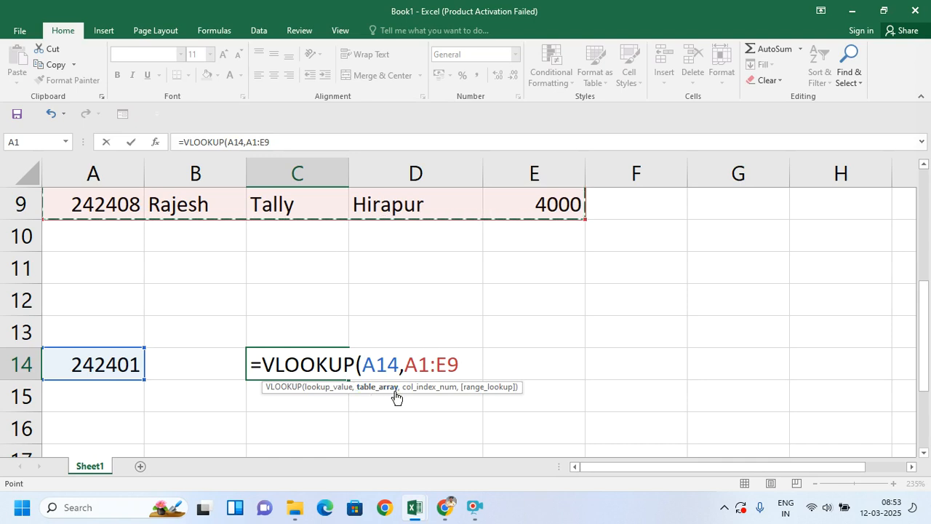
text(,)
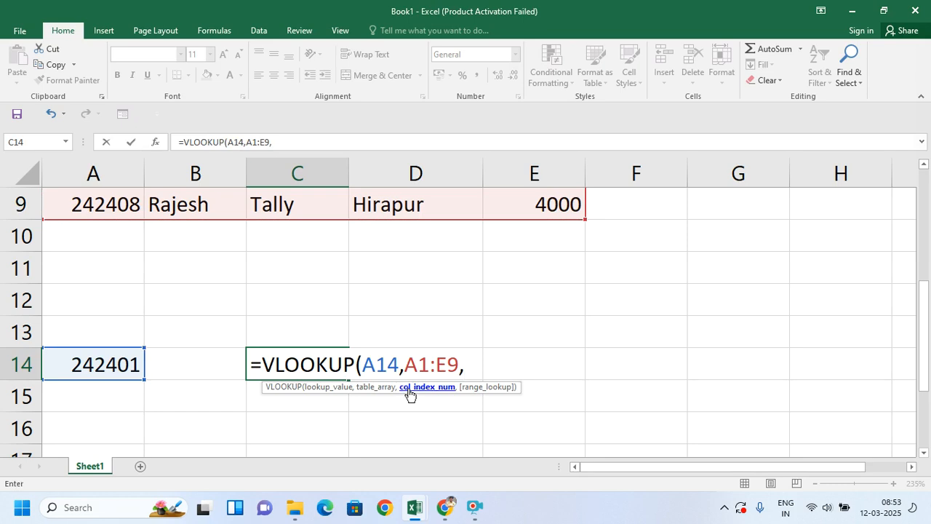
Complete the C14 formula as =VLOOKUP(A14,A1:E9,4,0) and compare its result with the Place in D2.
scroll(273, 353, up, 3)
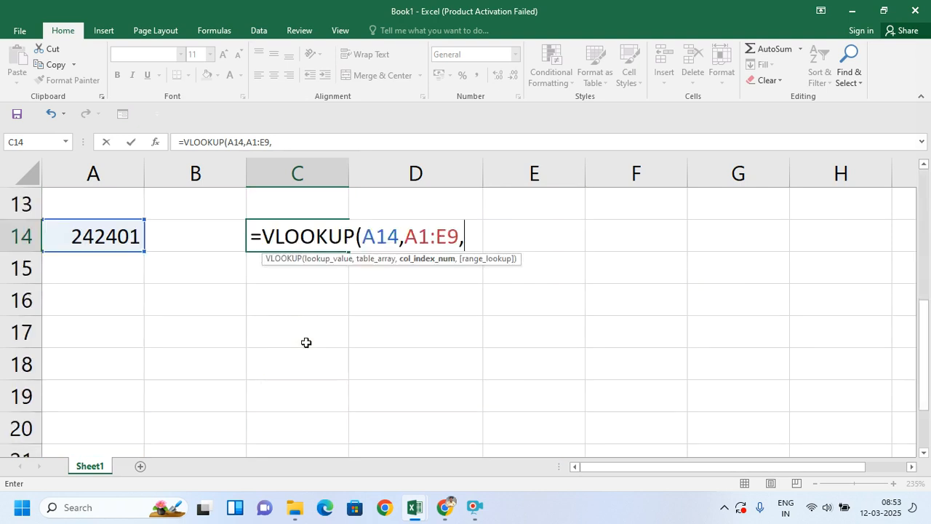
scroll(306, 342, down, 2)
scroll(310, 342, up, 3)
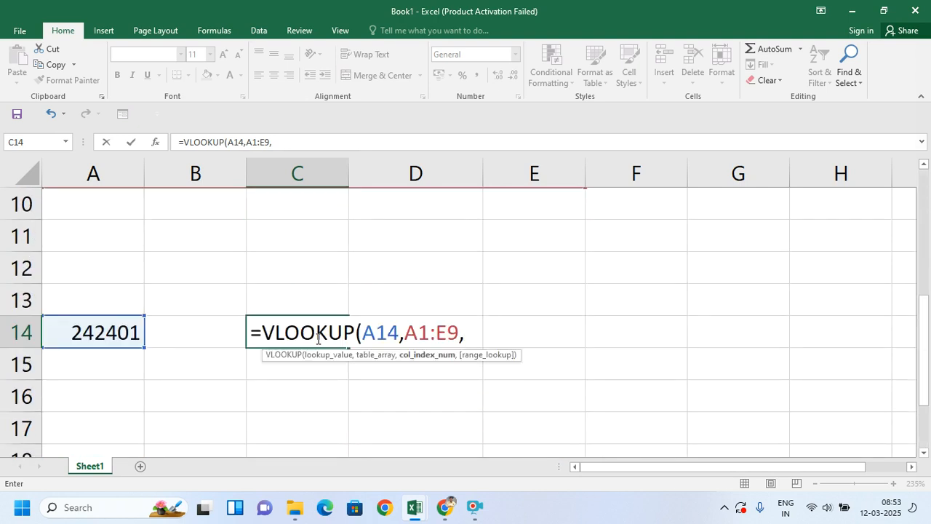
text(4)
text(,0)
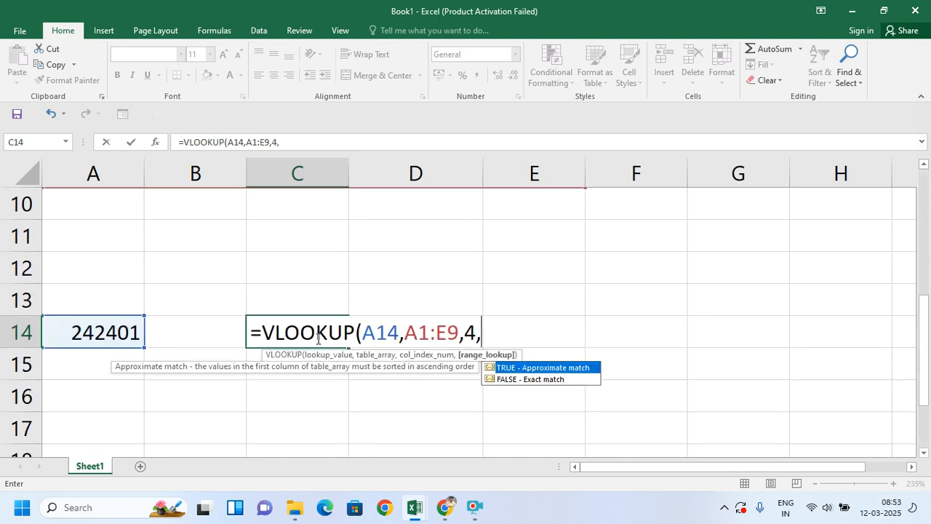
text())
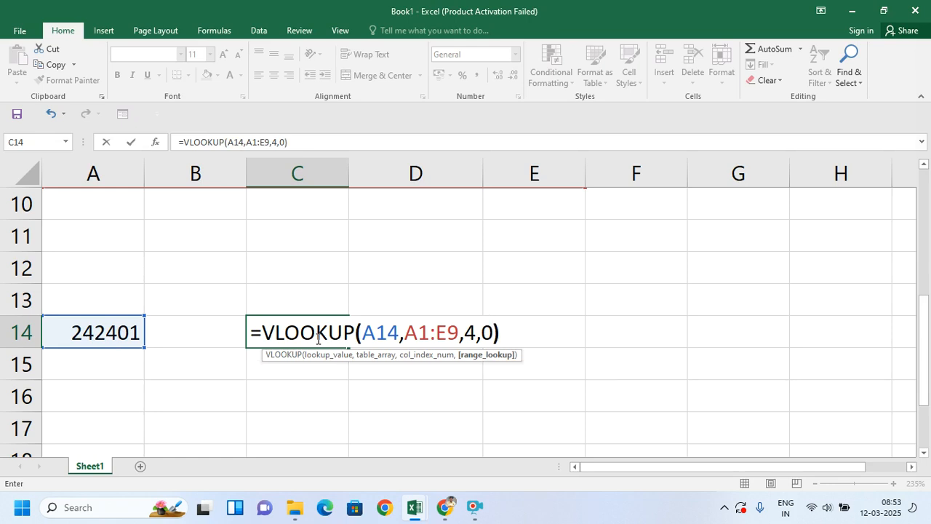
key(Return)
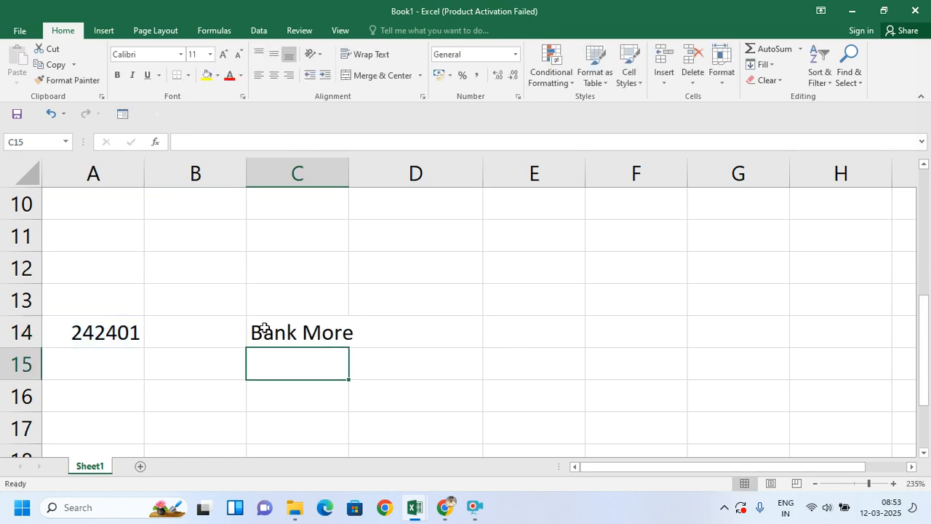
scroll(264, 329, up, 3)
drag(127, 232, 415, 233)
click(401, 234)
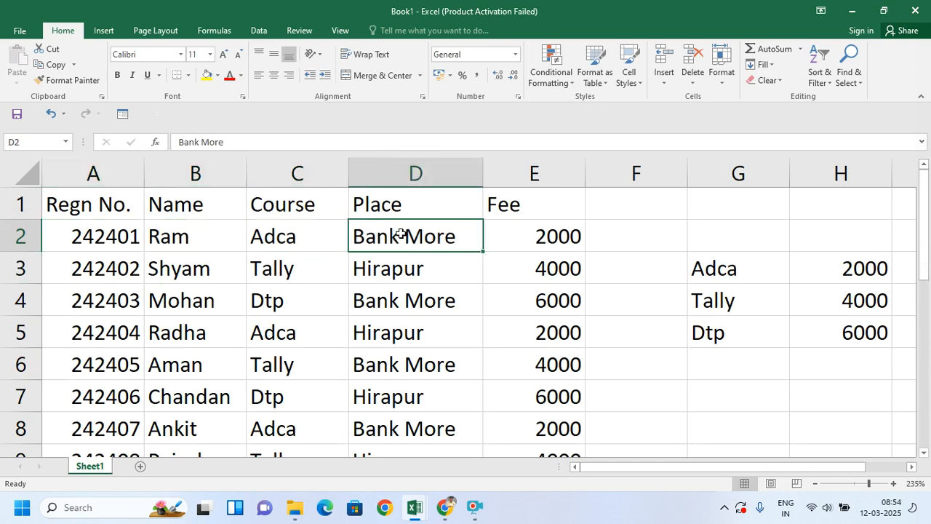
scroll(310, 352, down, 4)
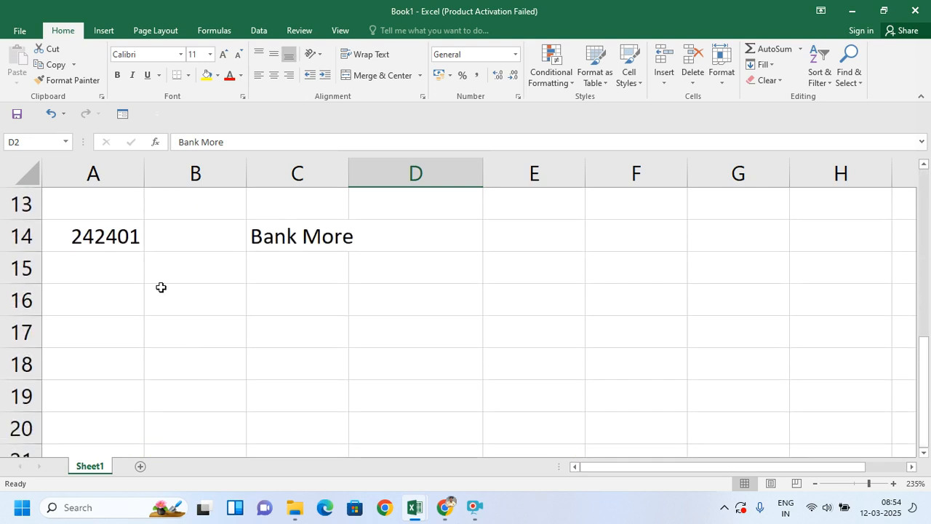
Copy the registration number from A7 into cell A15, below the first lookup entry.
scroll(131, 283, up, 3)
click(108, 293)
key(ctrl+c)
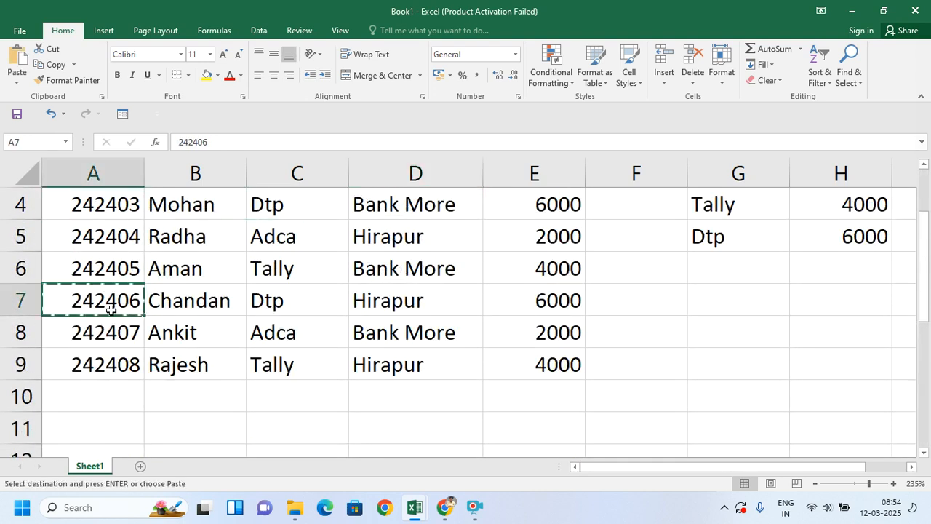
scroll(112, 332, down, 2)
click(106, 345)
click(108, 352)
key(ctrl+v)
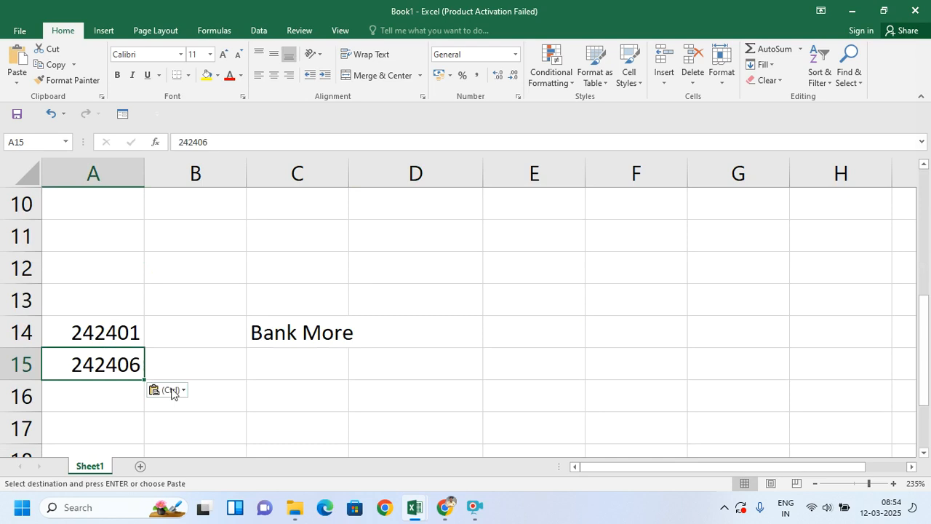
Start a VLOOKUP formula in C15 with A15 as the lookup value and the student list A1:E9 as the table array.
click(299, 367)
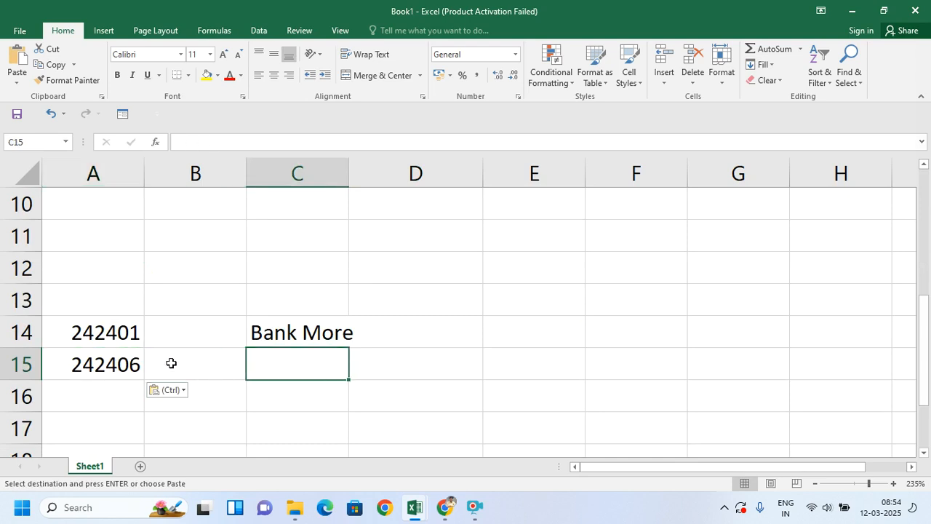
text(=VL)
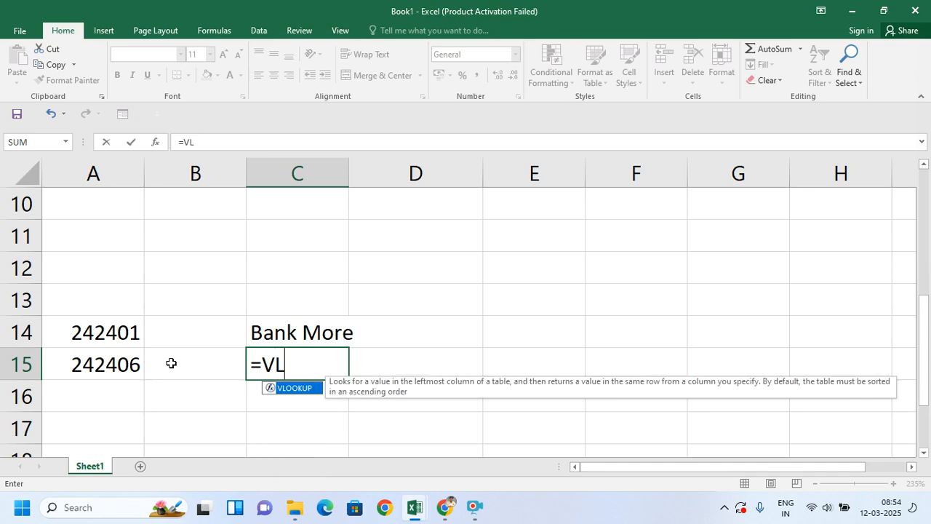
key(Tab)
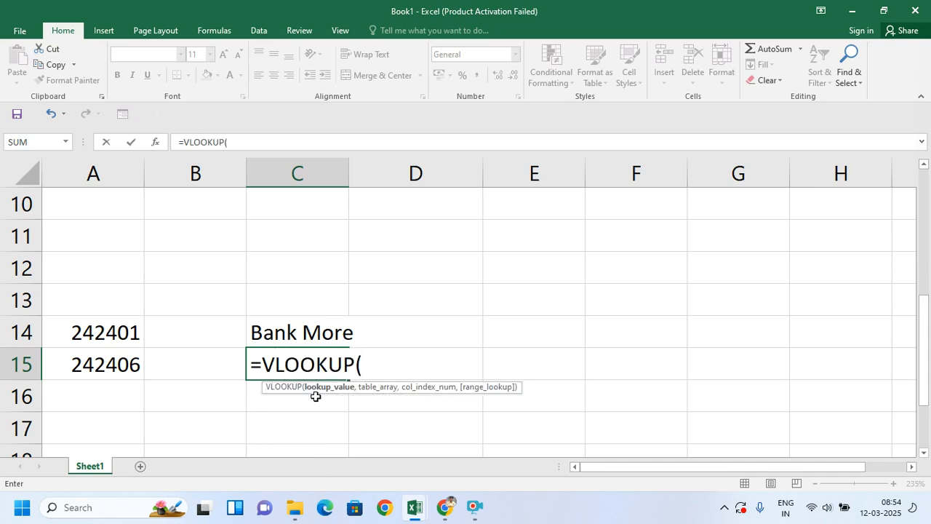
click(98, 378)
text(,)
scroll(97, 379, up, 3)
drag(80, 206, 533, 391)
scroll(533, 388, down, 2)
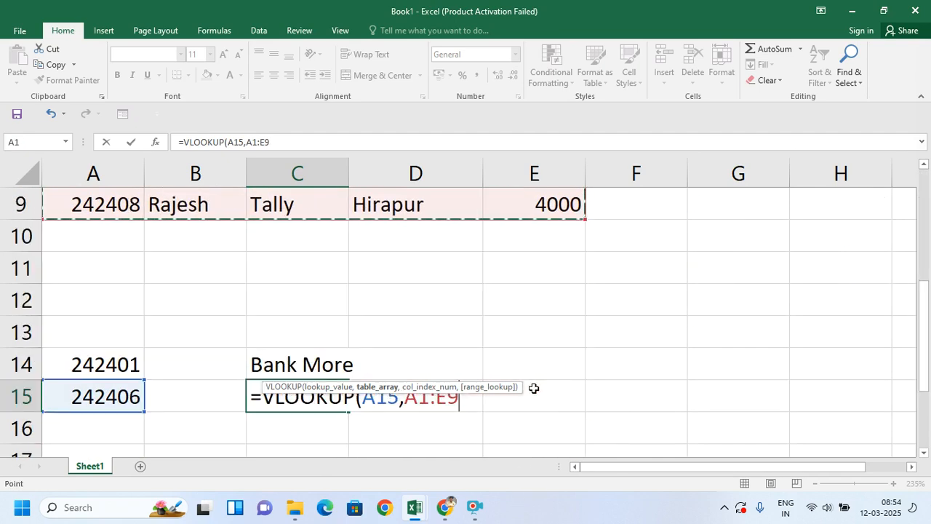
text(,)
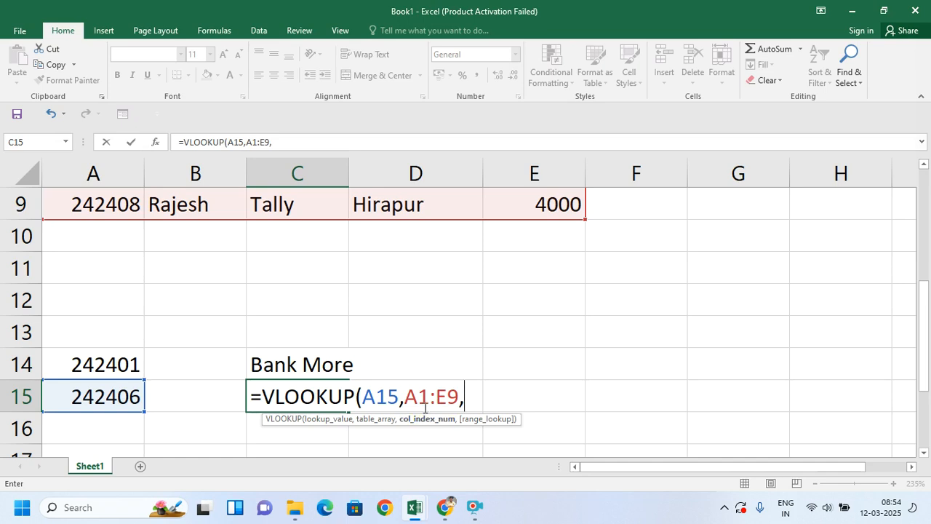
Complete the C15 formula as =VLOOKUP(A15,A1:E9,3,0) to return the student's course.
scroll(342, 357, up, 3)
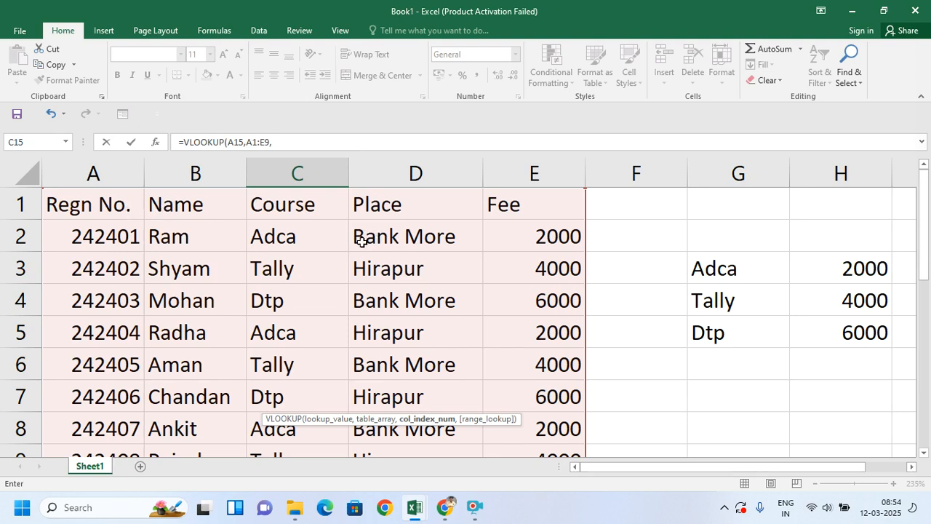
scroll(362, 254, down, 1)
scroll(362, 267, down, 2)
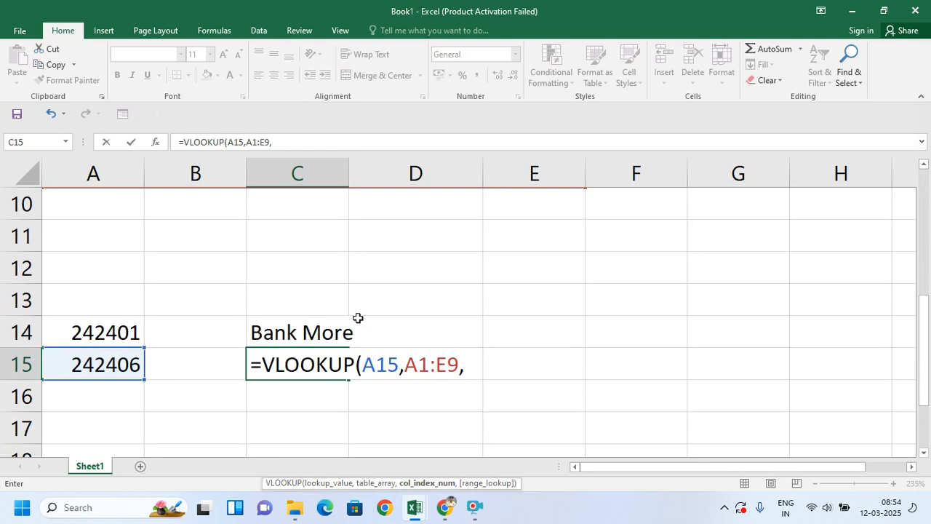
text(3)
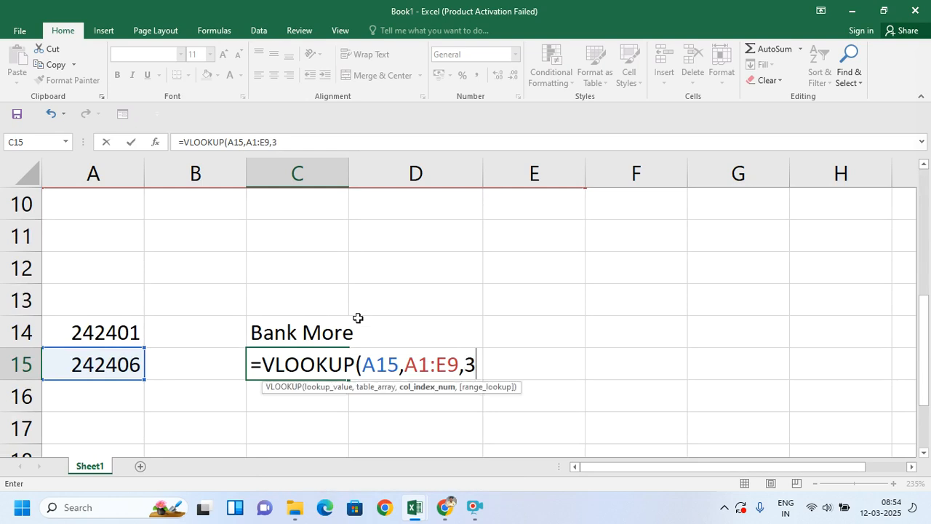
text(,)
text(0))
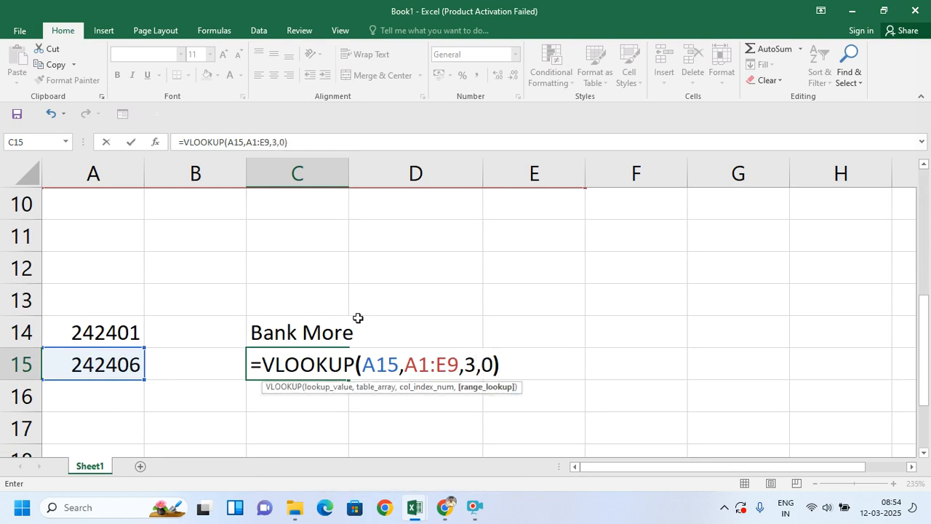
key(Return)
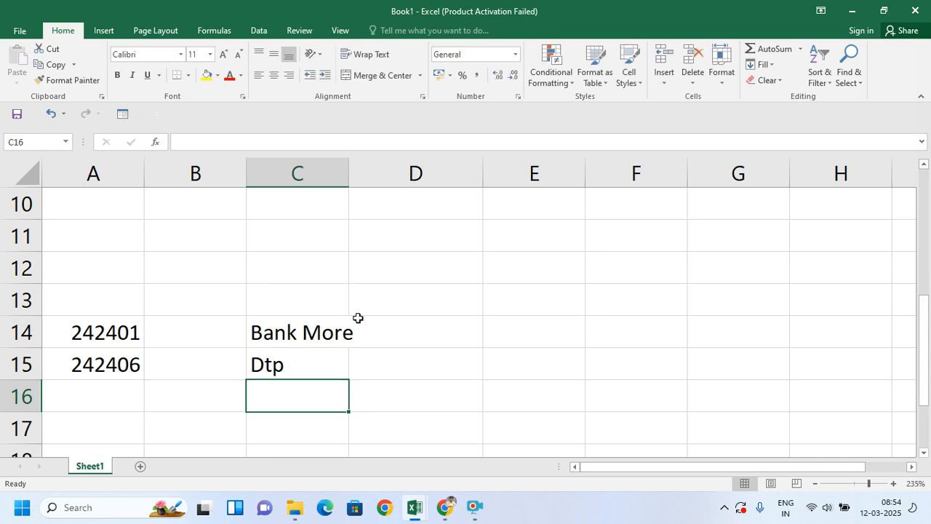
Examine how the student list is laid out, with its headings across row 1 and the registration numbers down column A.
scroll(348, 327, up, 3)
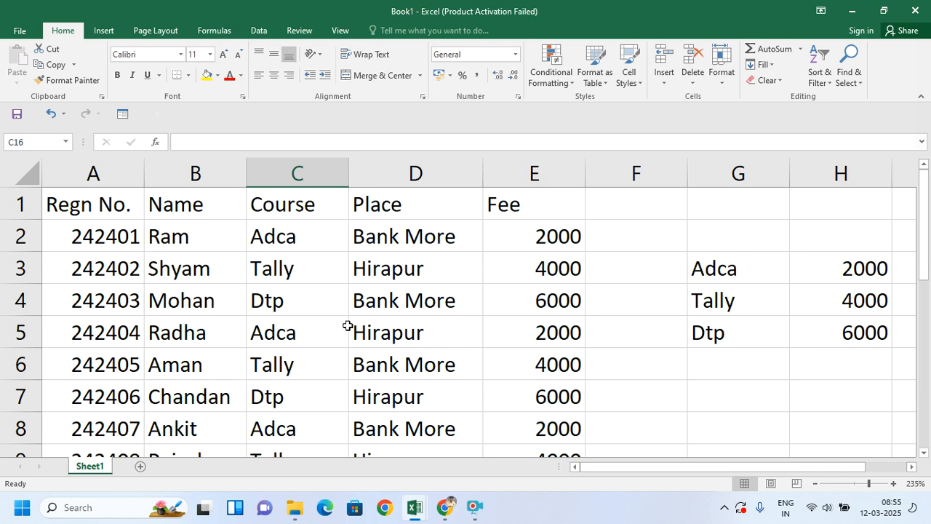
drag(83, 202, 84, 422)
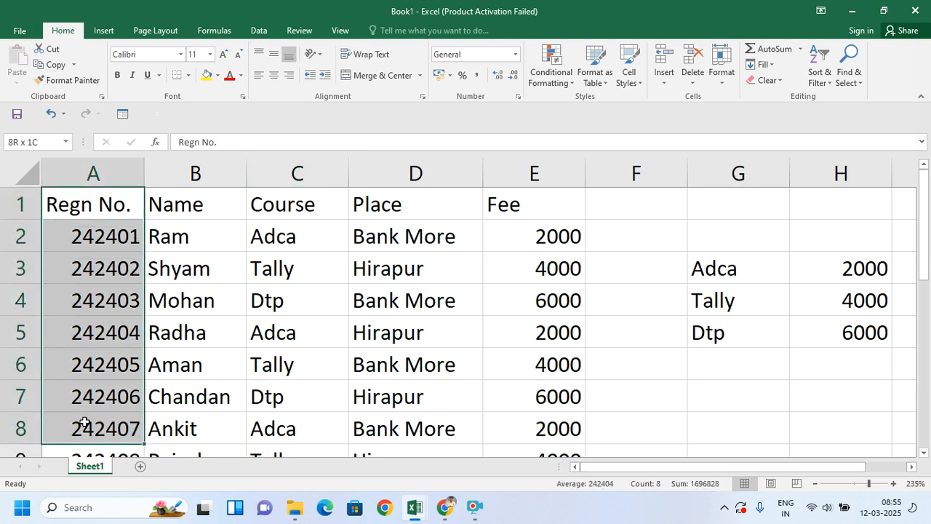
click(187, 356)
click(96, 202)
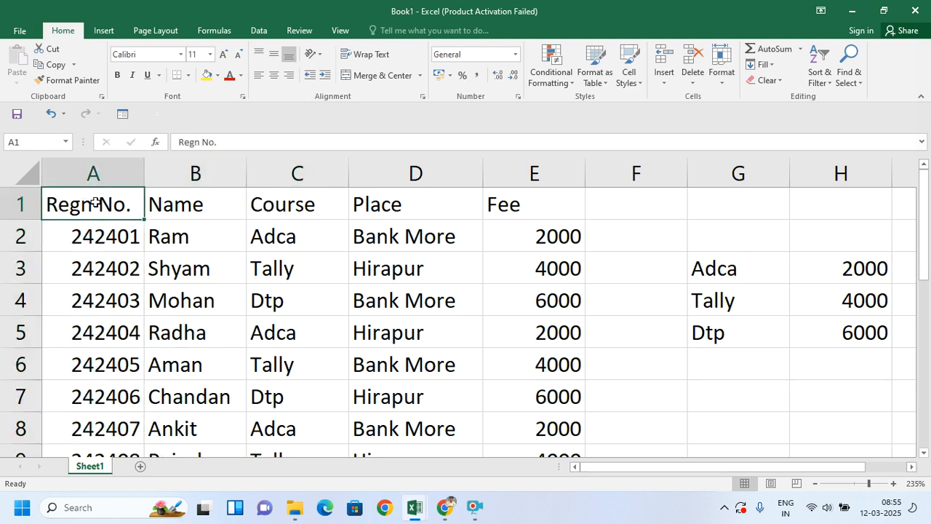
drag(193, 202, 757, 201)
click(270, 201)
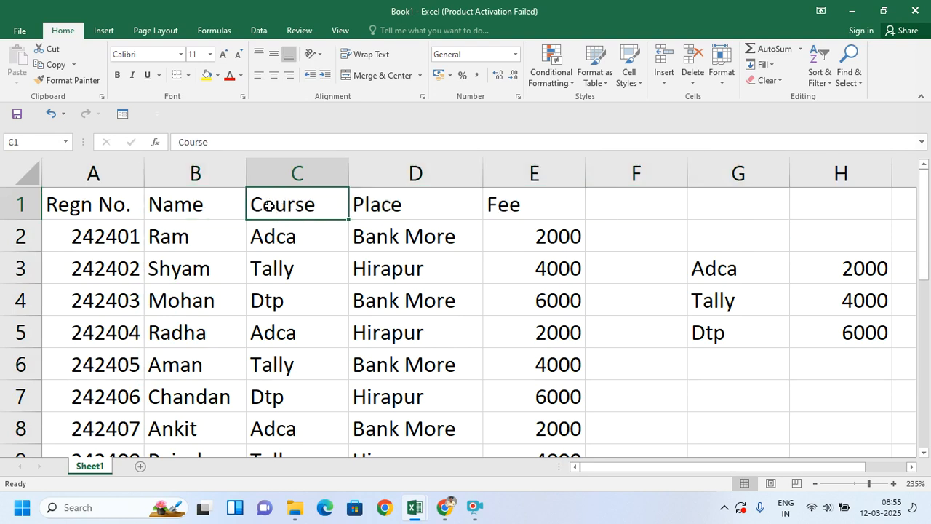
click(77, 240)
drag(173, 242, 636, 228)
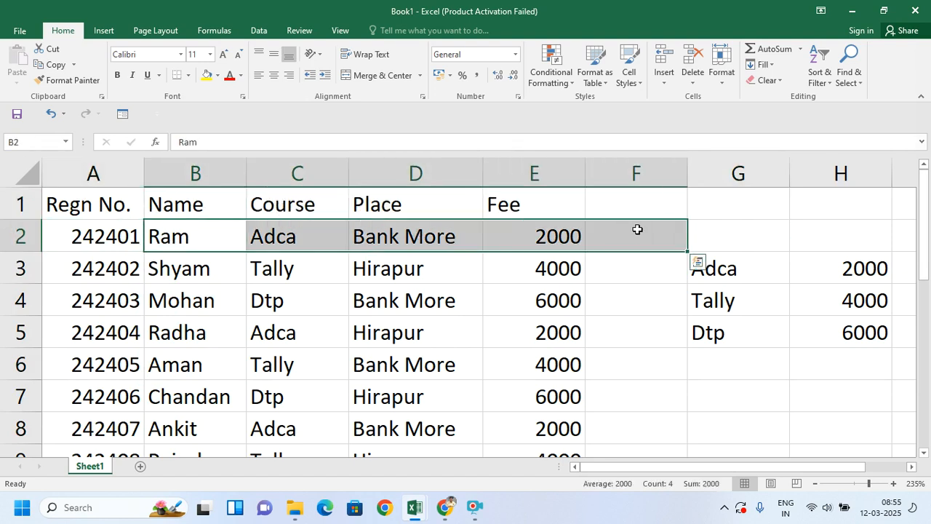
click(415, 300)
drag(95, 204, 508, 427)
click(181, 239)
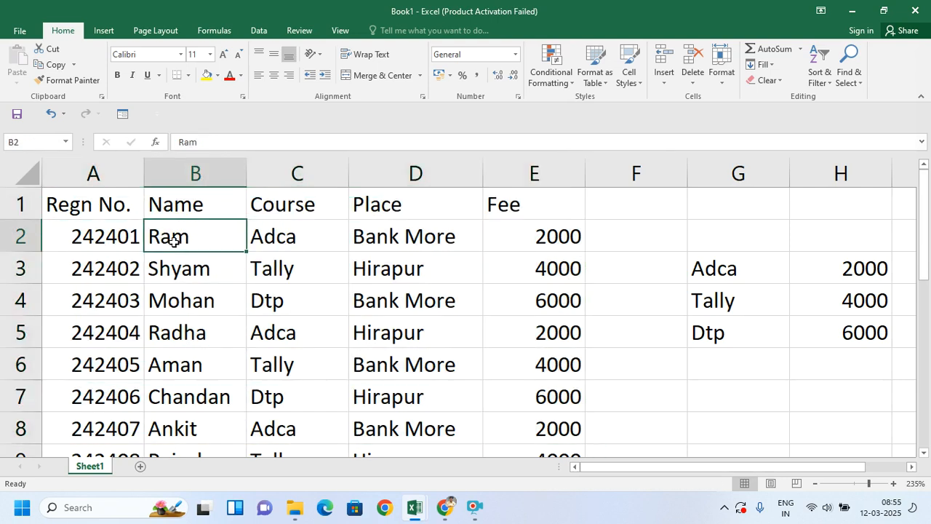
click(234, 256)
Try a transposed paste of the student list A1:E9 starting at cell A19 and undo it.
drag(51, 191, 547, 398)
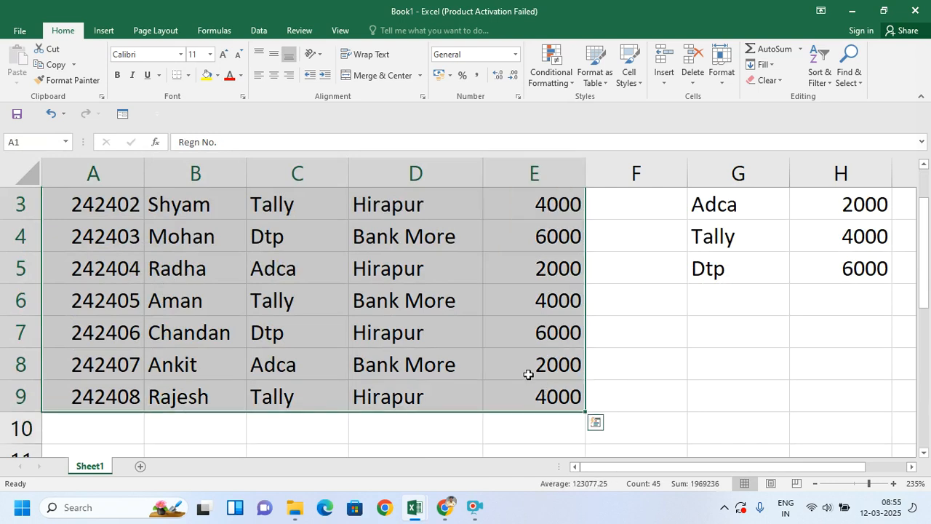
click(56, 65)
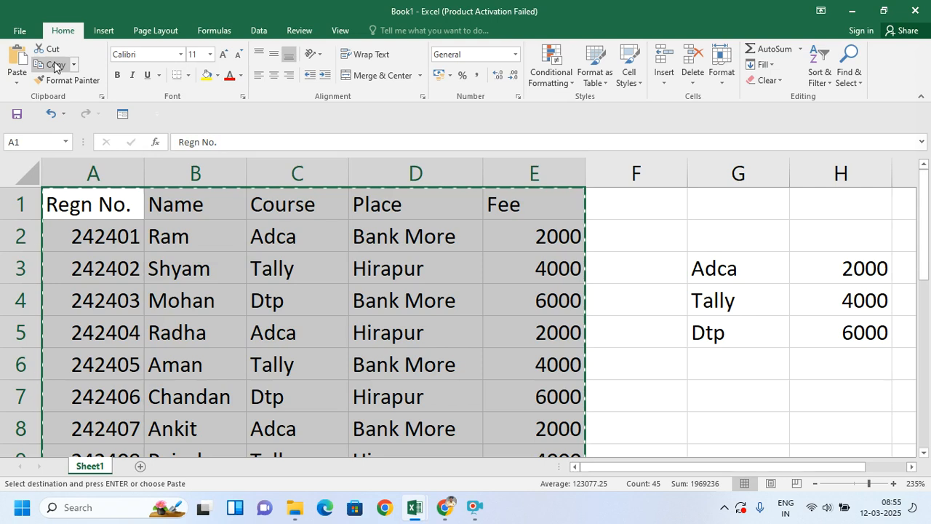
scroll(94, 235, down, 5)
click(92, 298)
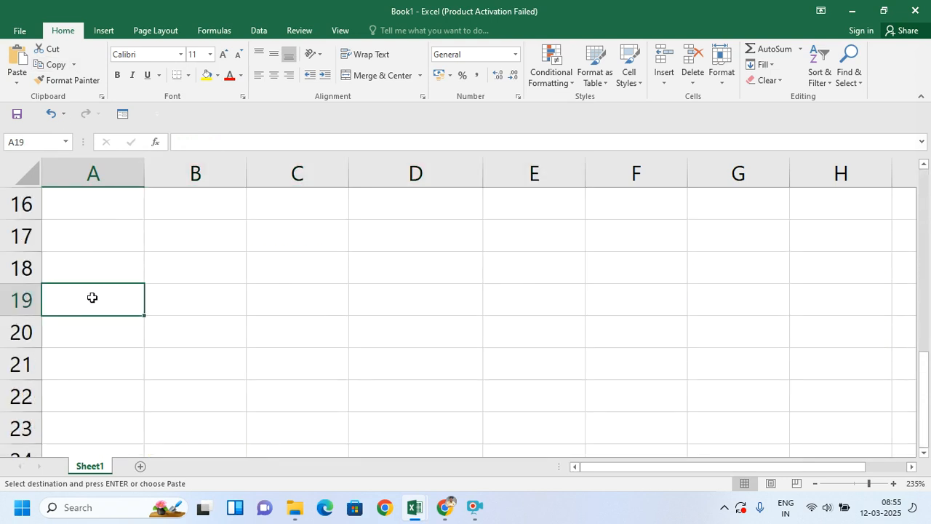
click(18, 83)
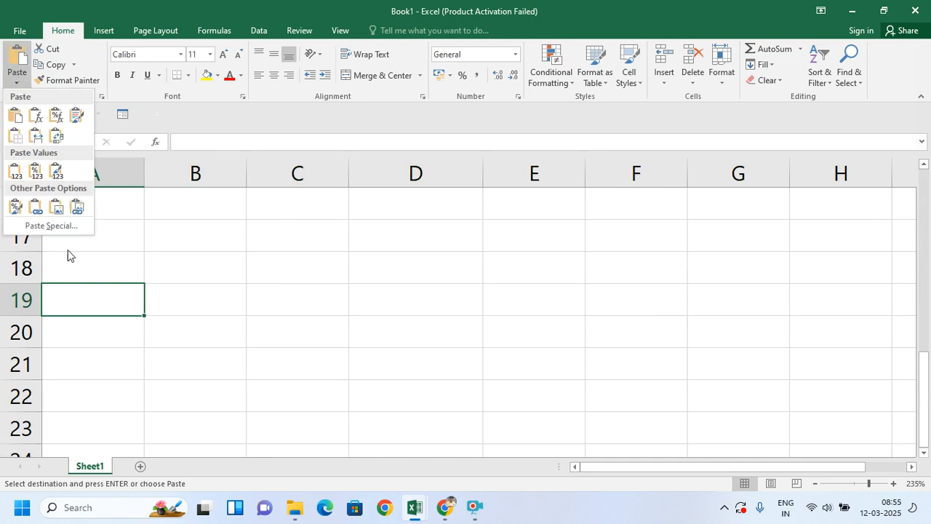
click(51, 226)
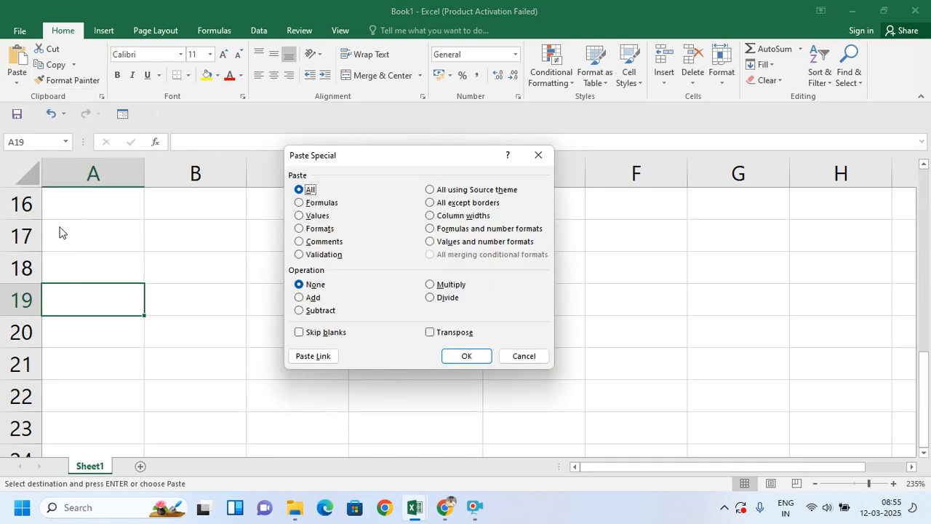
click(430, 332)
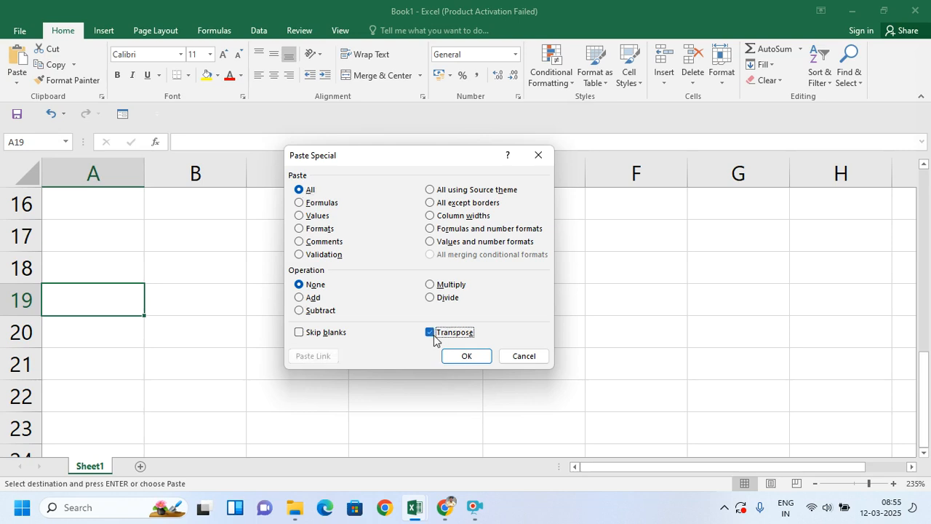
click(481, 361)
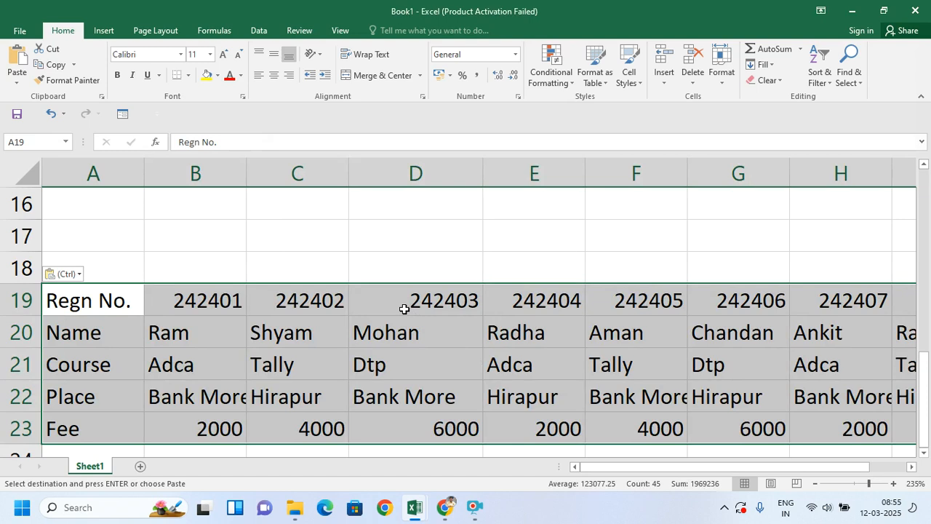
key(ctrl+z)
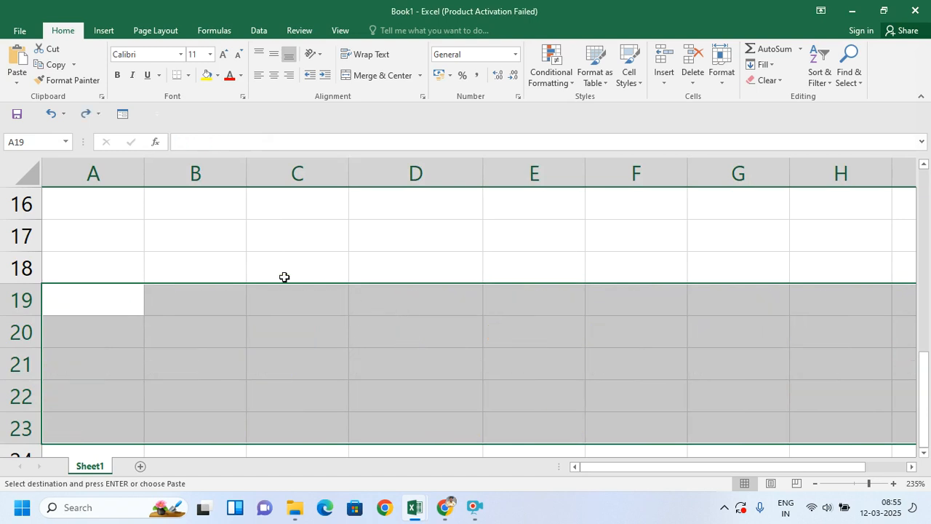
Copy the student list A1:E9 and paste it transposed starting at cell A18.
scroll(284, 276, up, 5)
drag(72, 204, 515, 393)
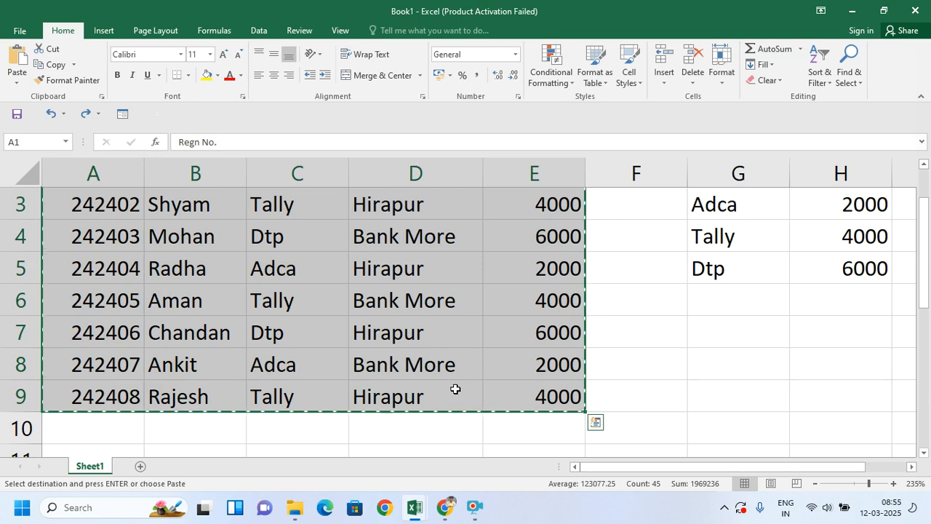
click(55, 66)
scroll(73, 182, up, 1)
scroll(133, 364, down, 4)
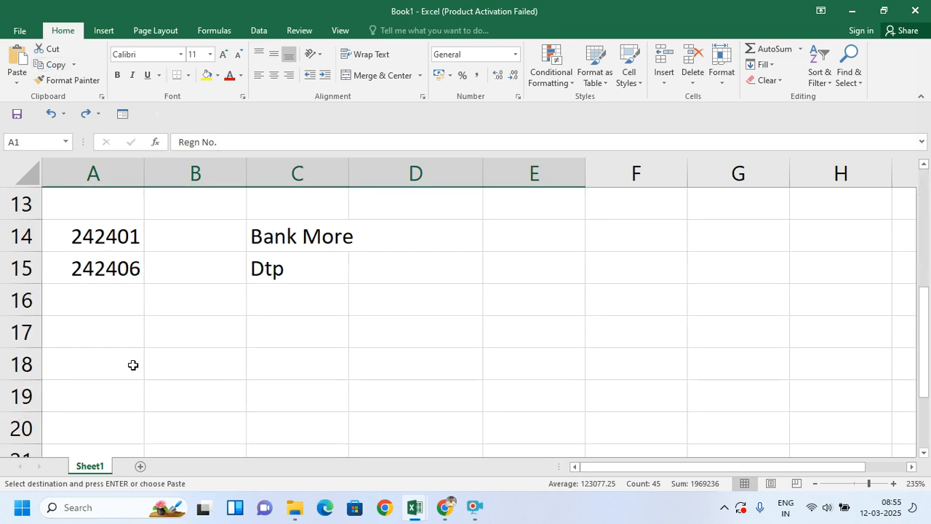
click(85, 366)
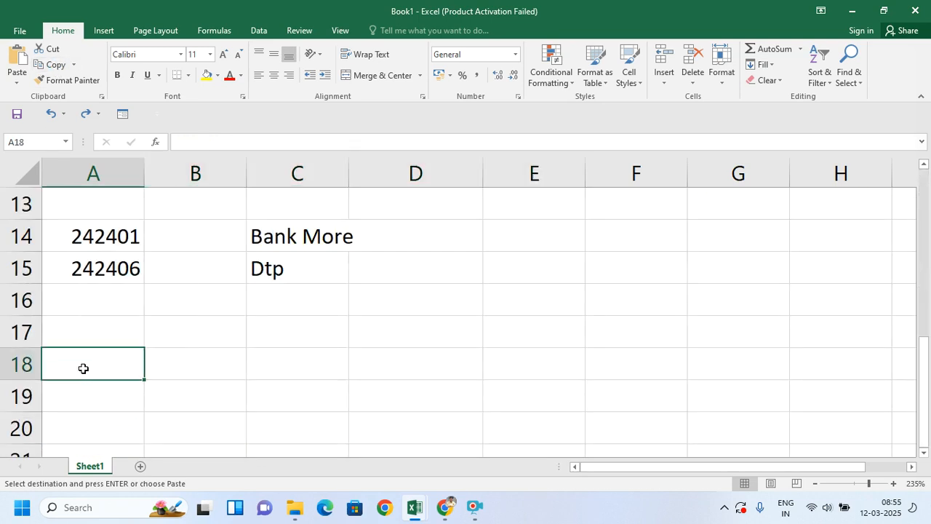
click(21, 79)
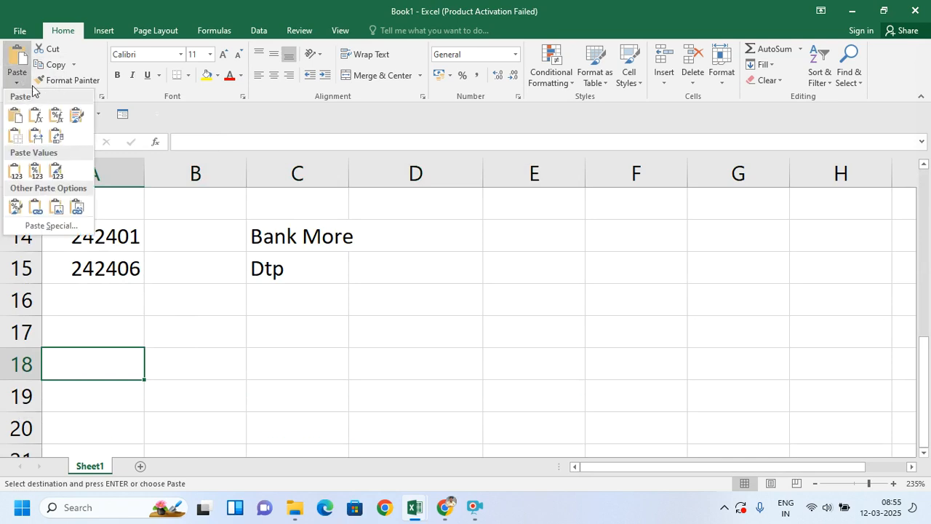
click(58, 225)
click(430, 332)
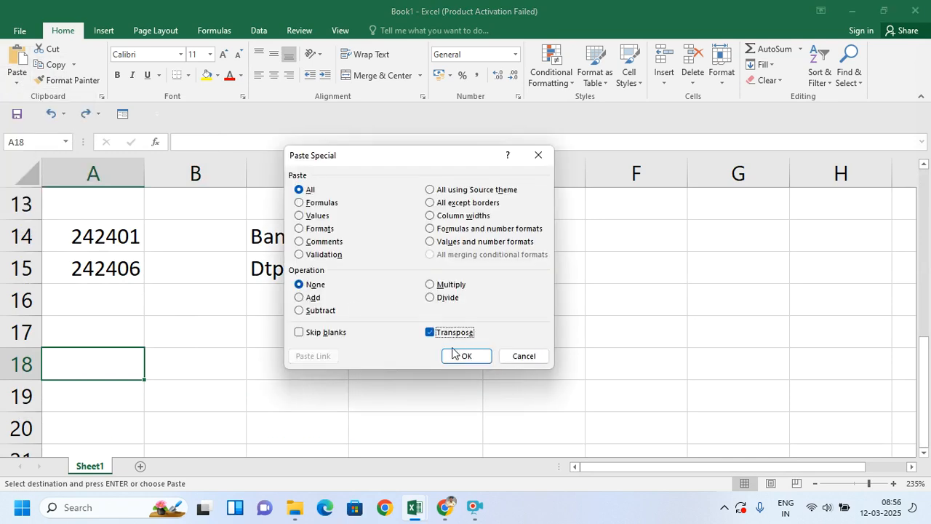
click(457, 356)
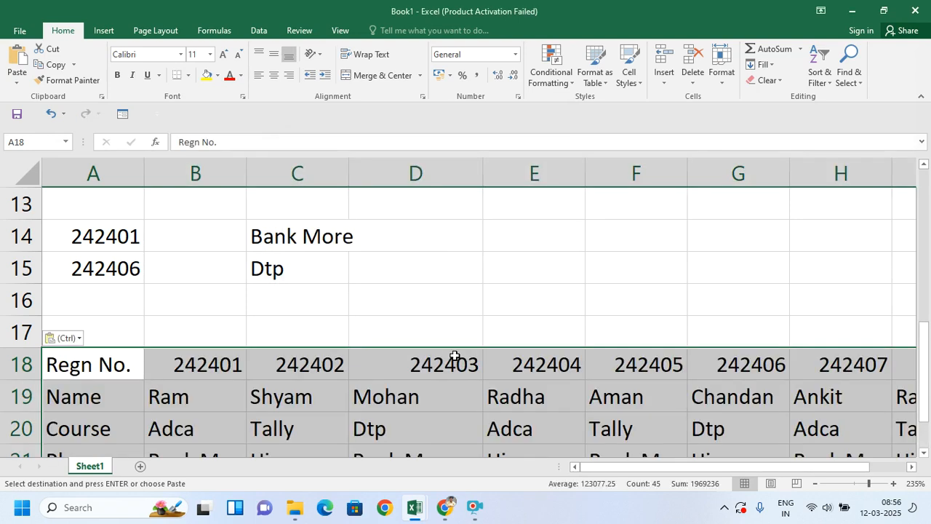
Align the contents of the transposed student table to the top and left of their cells.
click(259, 54)
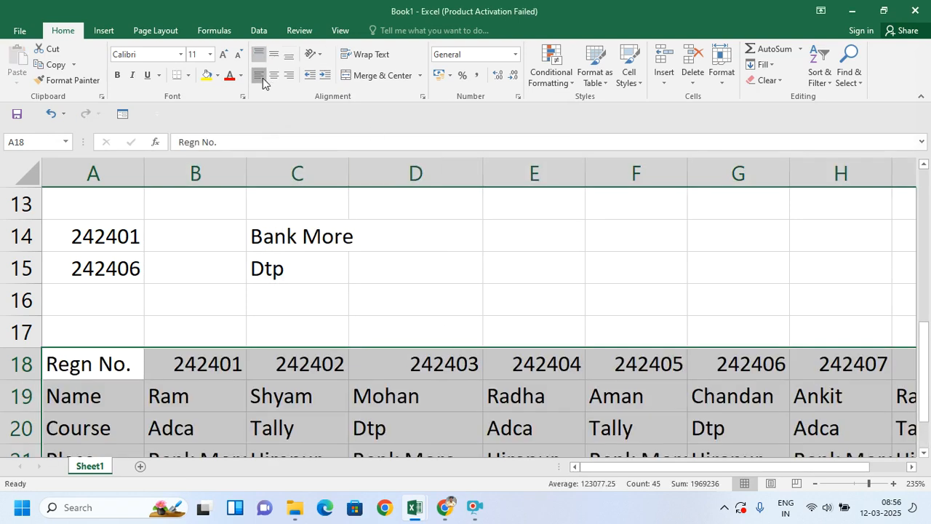
click(429, 302)
scroll(440, 331, down, 4)
scroll(441, 333, up, 1)
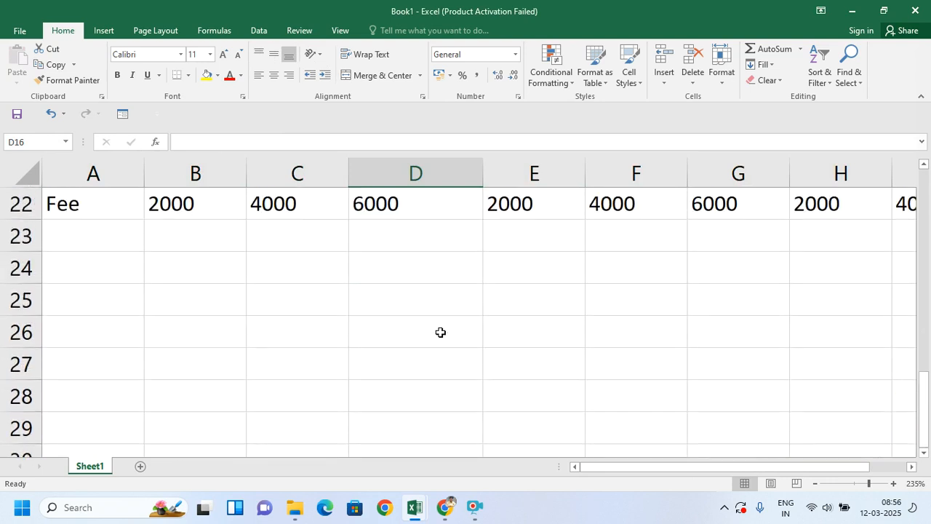
scroll(441, 332, up, 2)
click(212, 335)
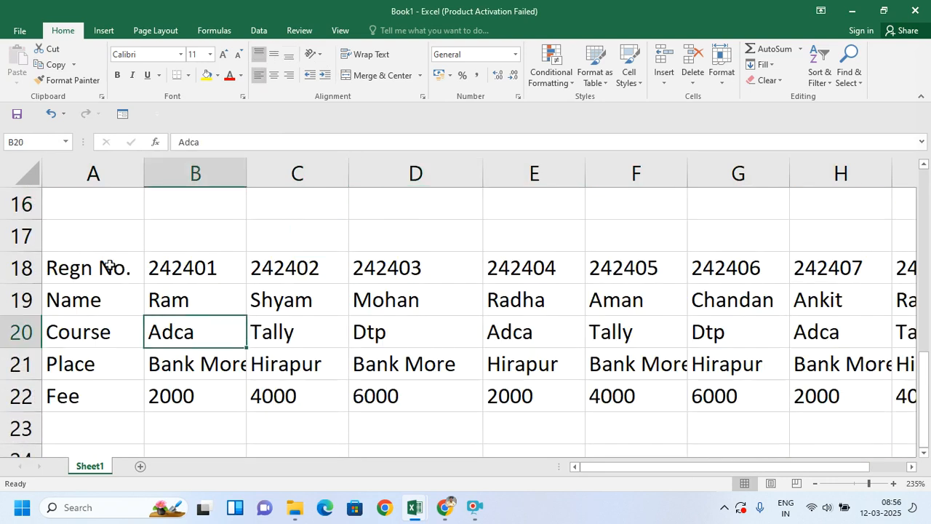
Copy the row headings in A18:A22 of the transposed table to A25:A29 below it.
drag(109, 266, 110, 377)
key(ctrl+c)
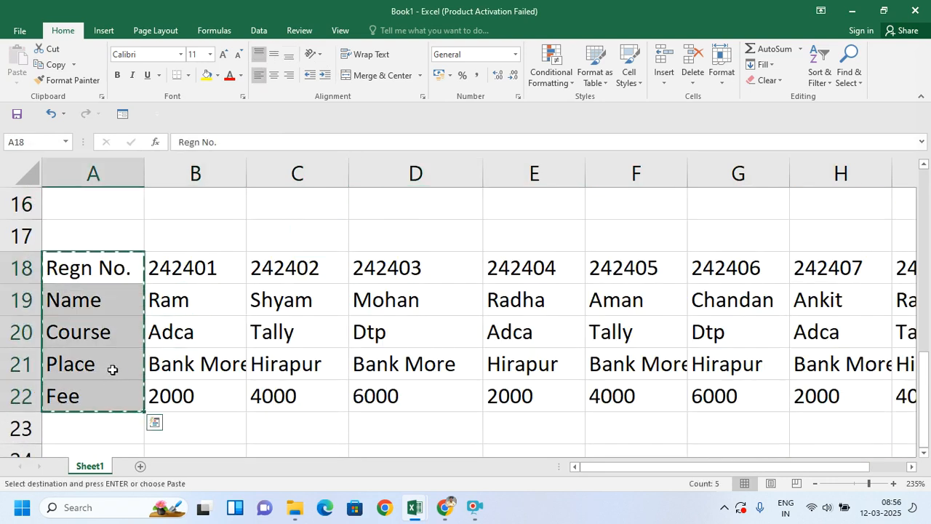
scroll(101, 364, down, 2)
click(94, 311)
key(ctrl+v)
click(214, 342)
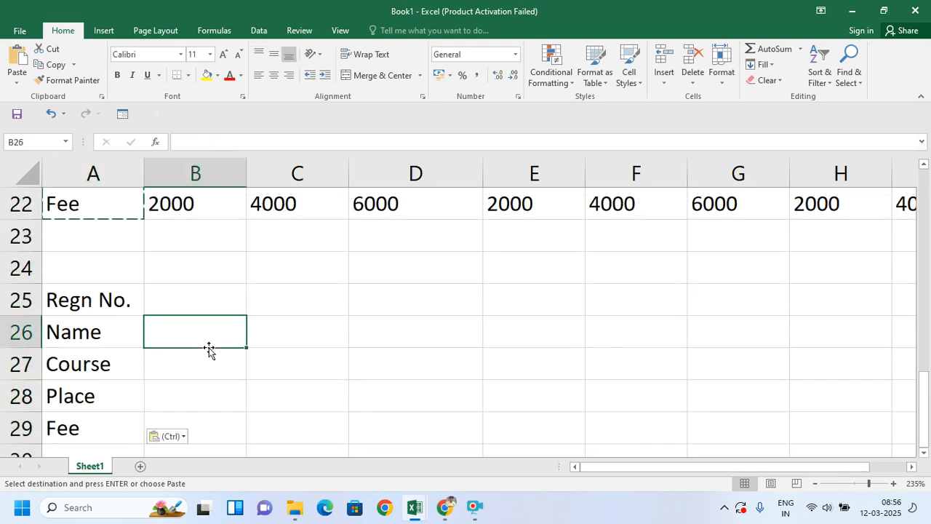
click(120, 302)
drag(94, 322, 179, 322)
drag(99, 354, 167, 359)
click(74, 386)
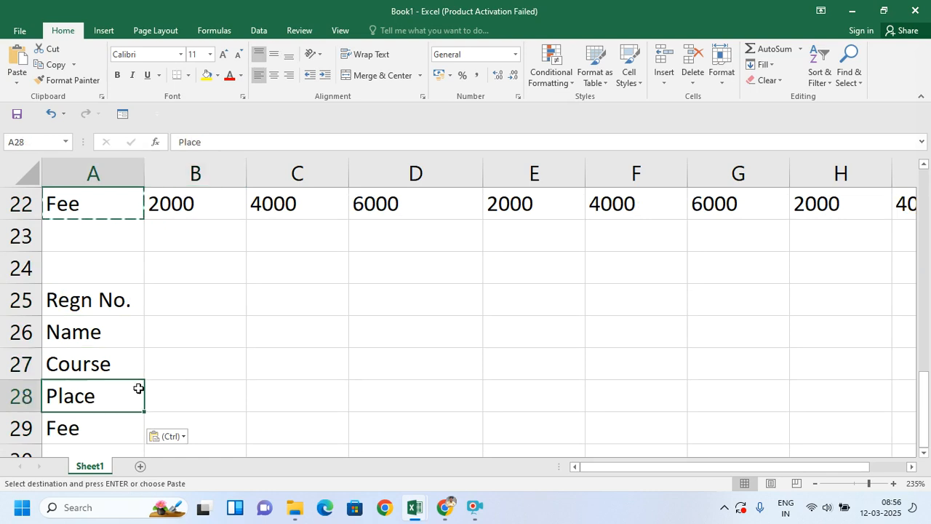
drag(75, 418, 178, 422)
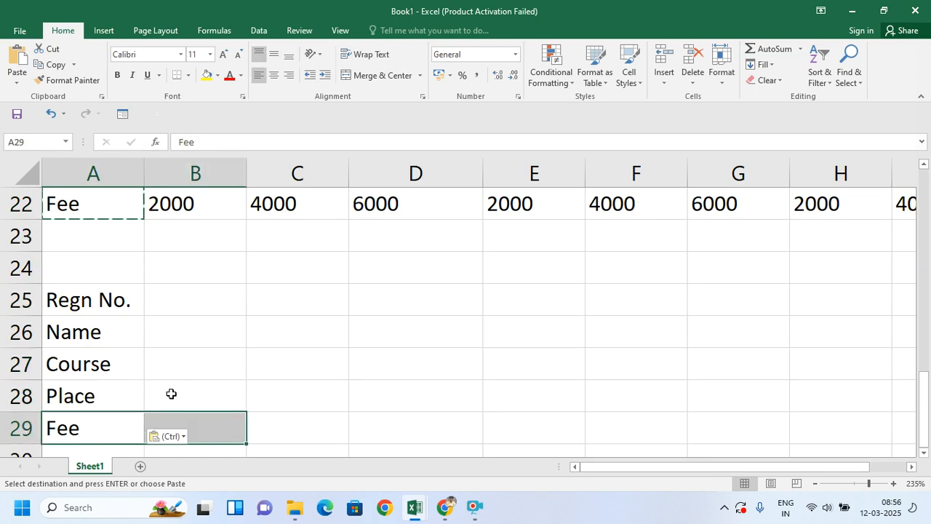
Copy the registration number in A7 of the student list to B25, beside the Regn No. heading of the lookup form.
scroll(256, 243, up, 5)
scroll(269, 269, up, 2)
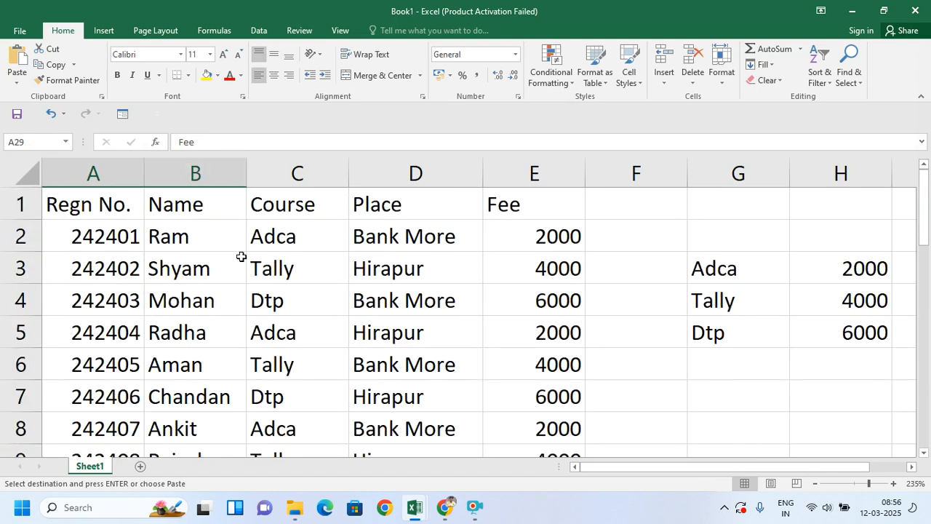
click(115, 391)
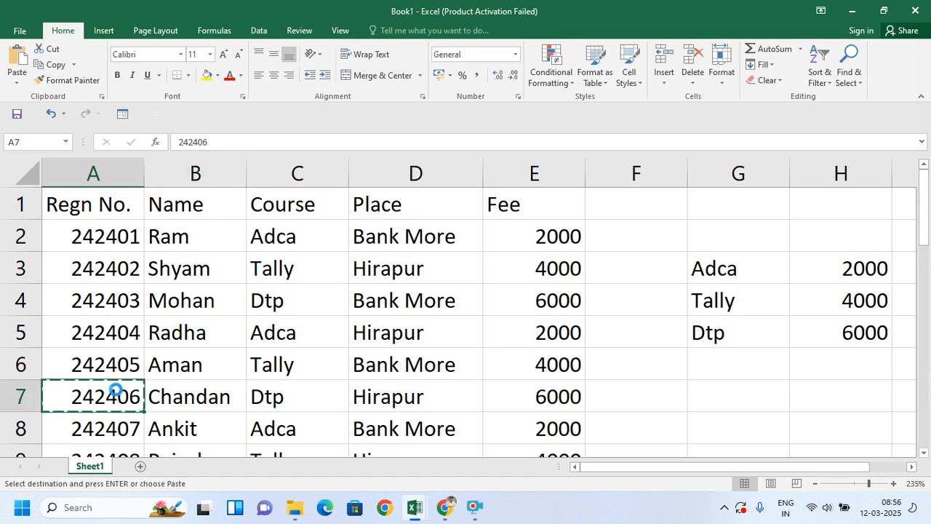
ctrl+scroll(120, 400, down, 2)
scroll(123, 406, down, 2)
scroll(204, 390, down, 1)
scroll(207, 384, down, 4)
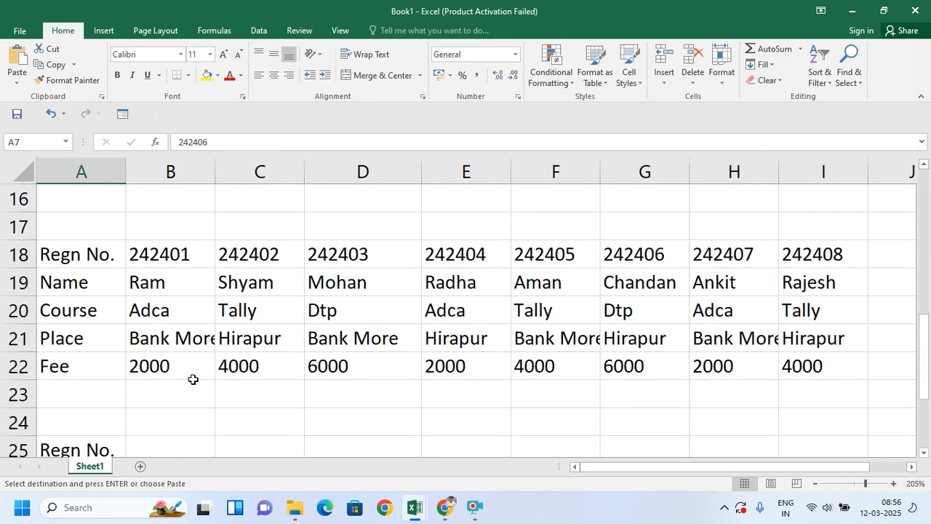
click(167, 280)
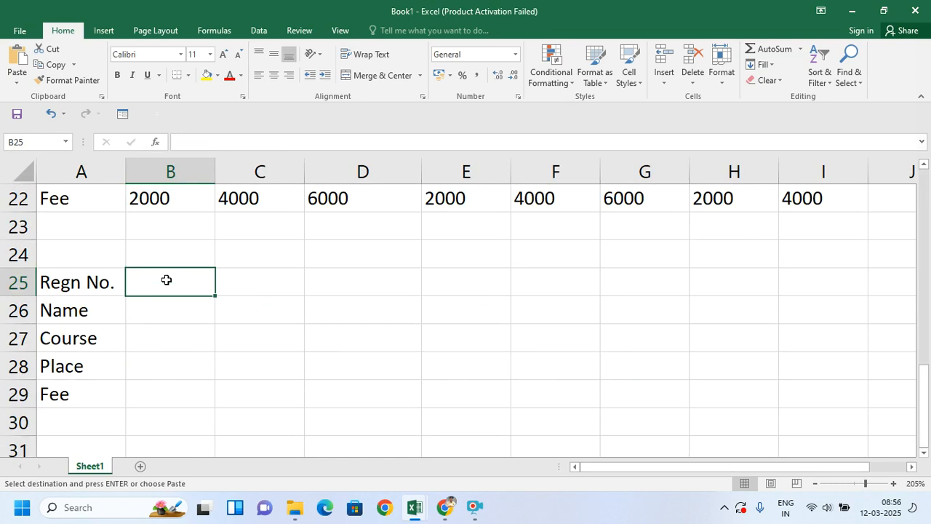
key(ctrl+v)
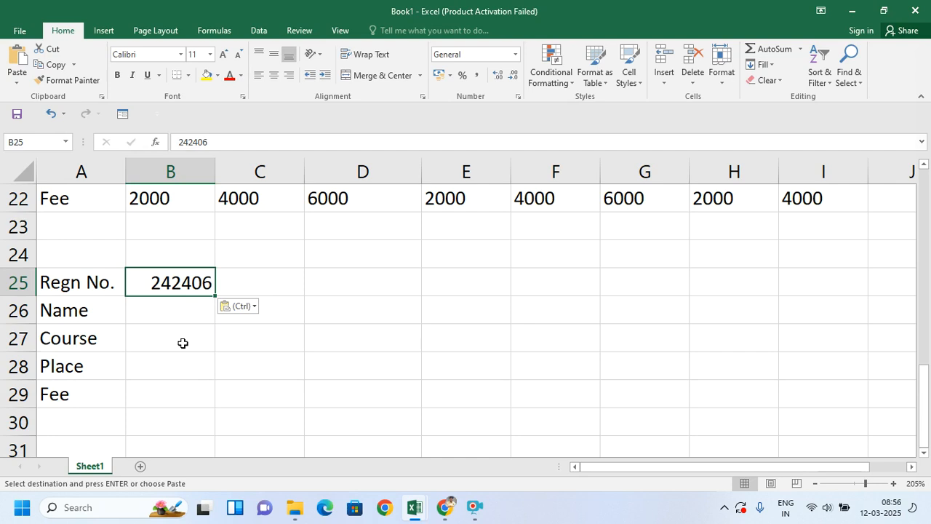
Start an HLOOKUP formula in B29 with B25 as the lookup value and A18:I22 as the table array.
click(164, 396)
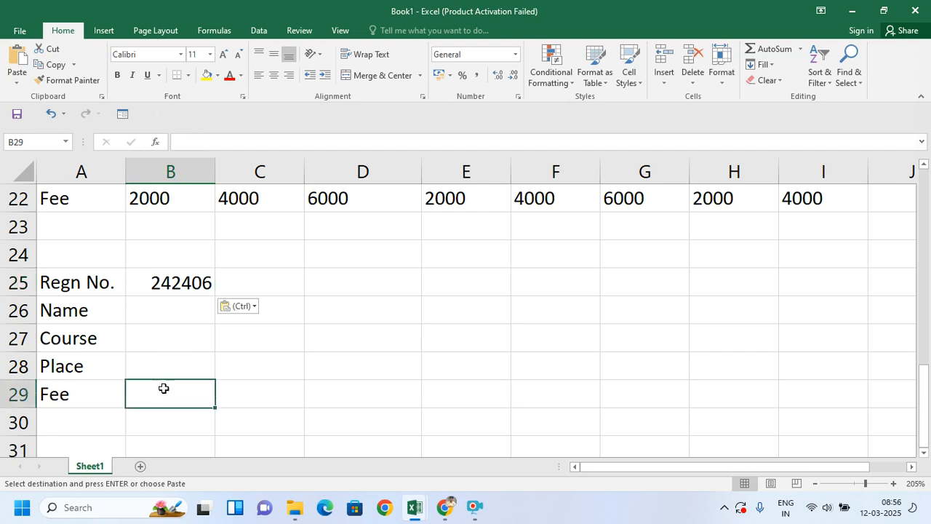
key(Escape)
text(=)
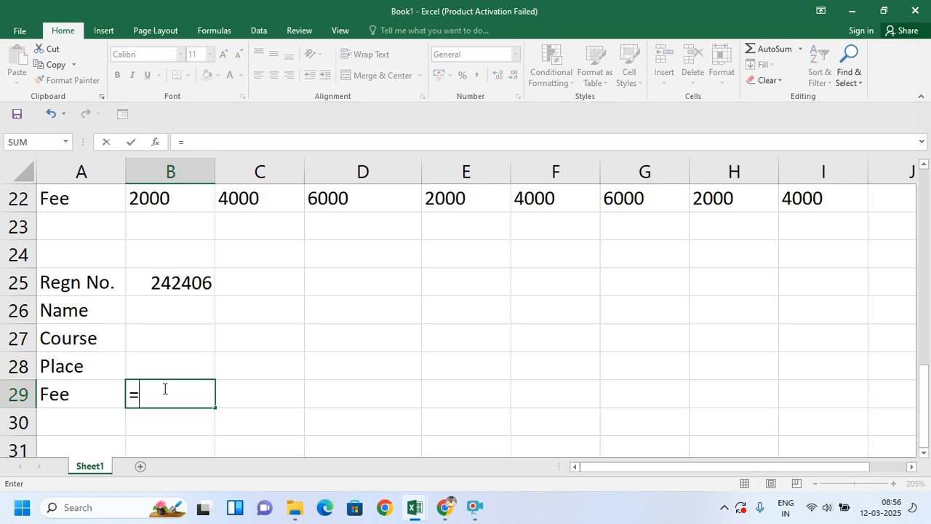
text(hl)
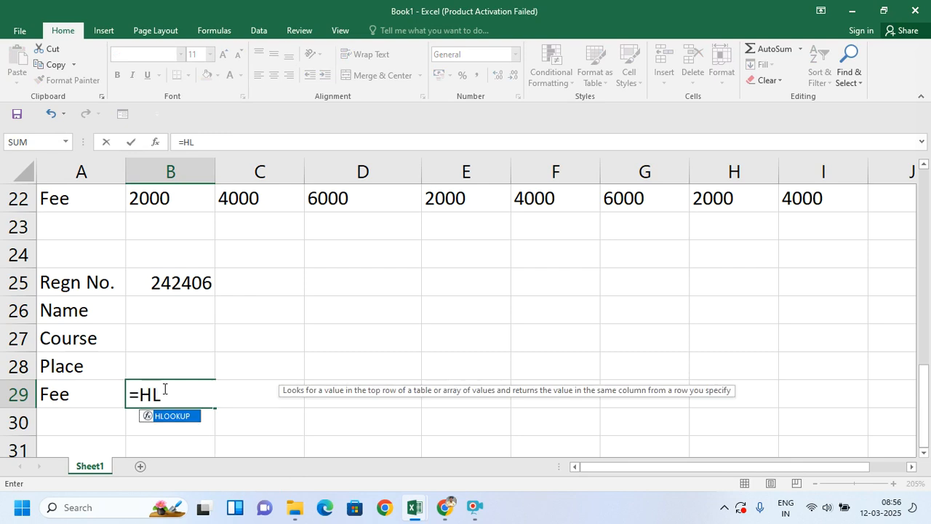
key(Tab)
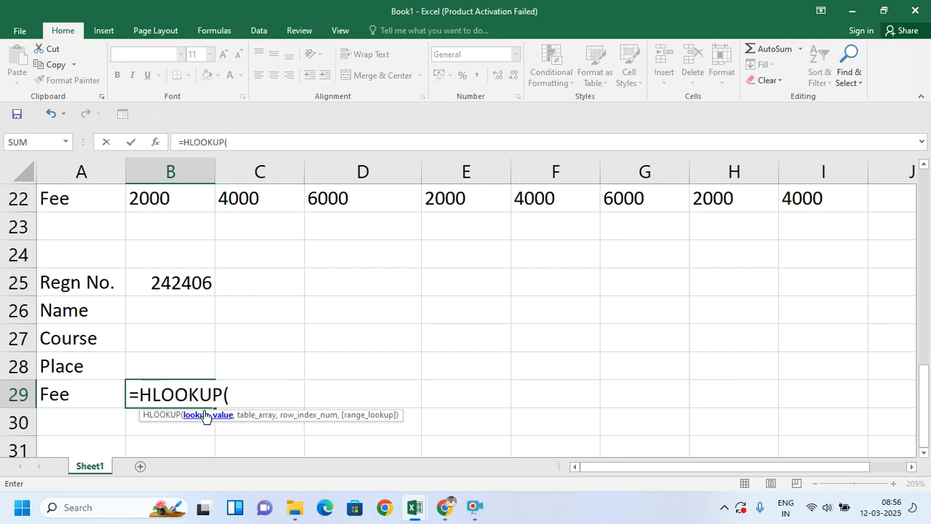
click(192, 288)
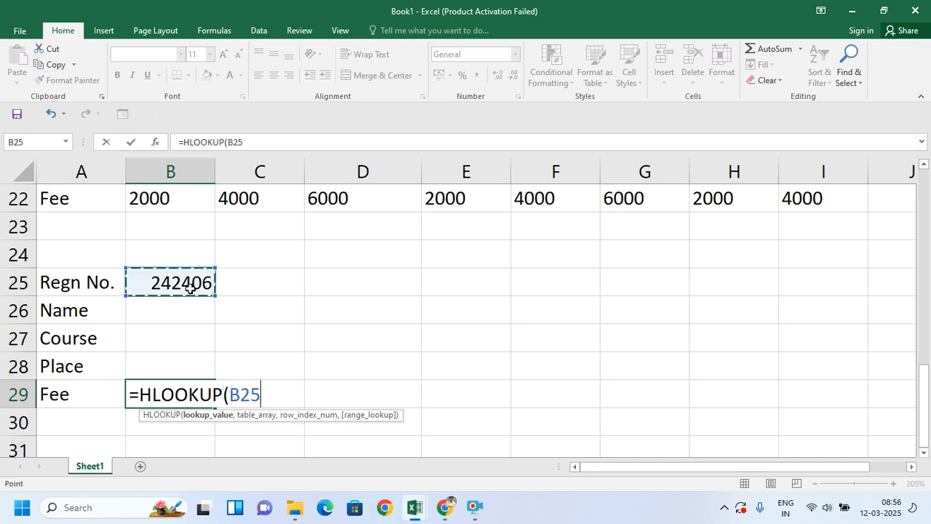
text(,)
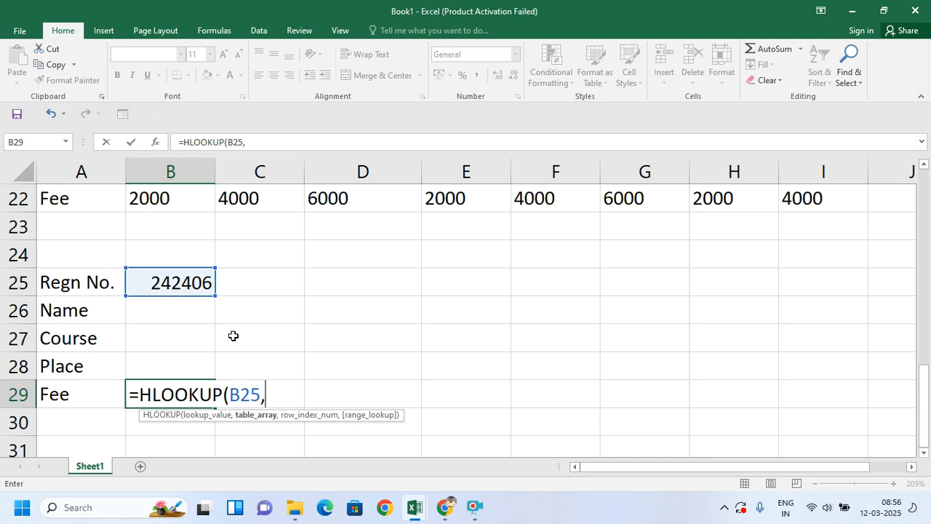
scroll(125, 231, up, 2)
drag(102, 251, 815, 364)
scroll(526, 366, down, 2)
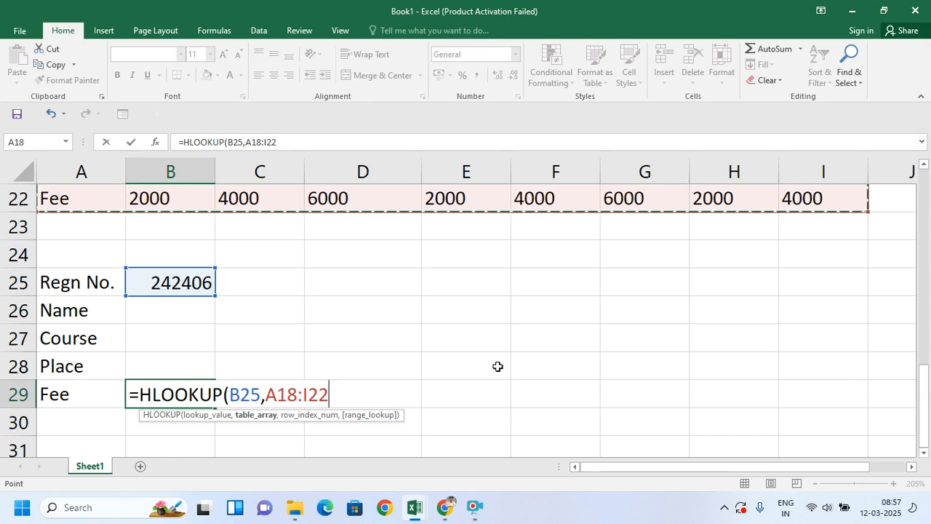
text(,)
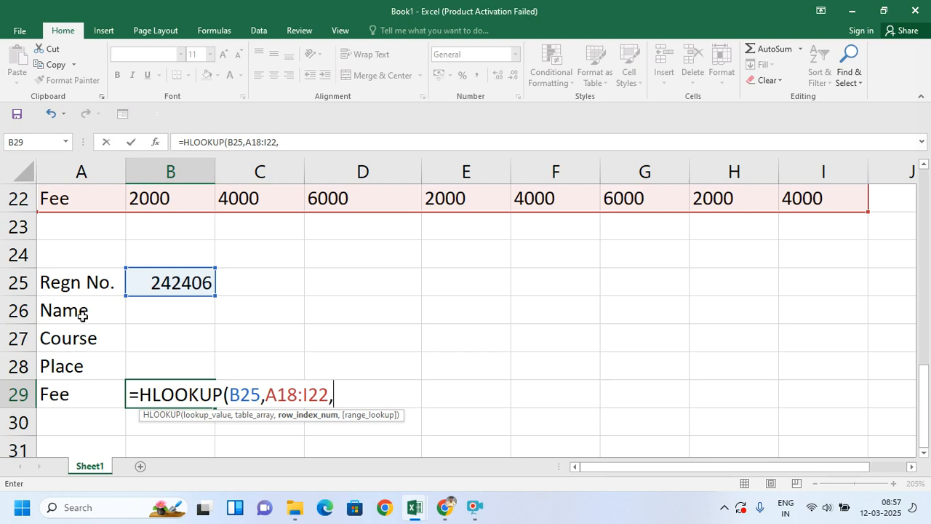
Complete the HLOOKUP formula in B29 with row index 5 for the fee and 0 for an exact match.
scroll(78, 308, up, 1)
scroll(71, 215, up, 1)
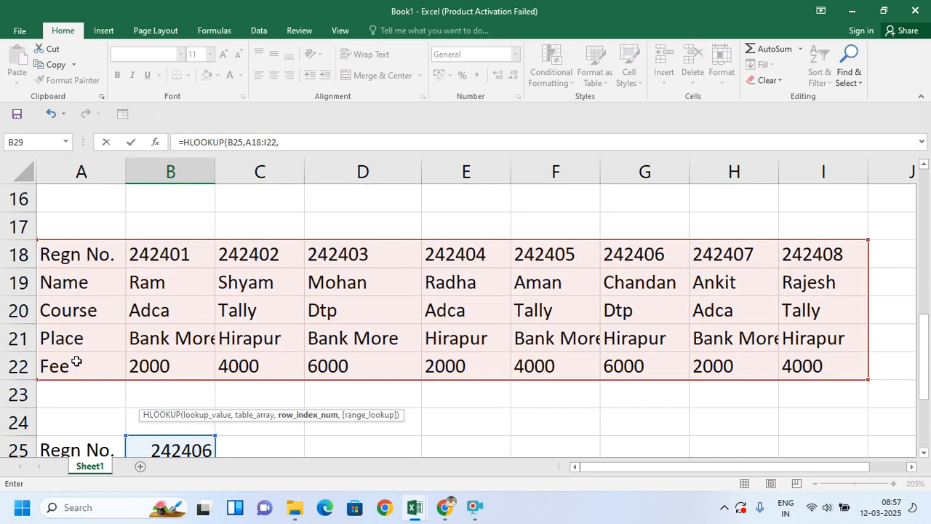
scroll(123, 359, down, 3)
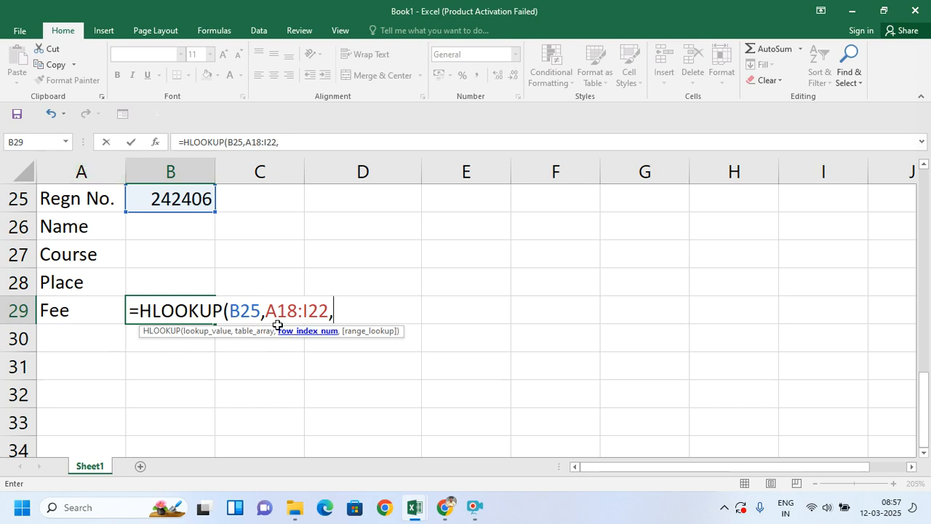
text(5)
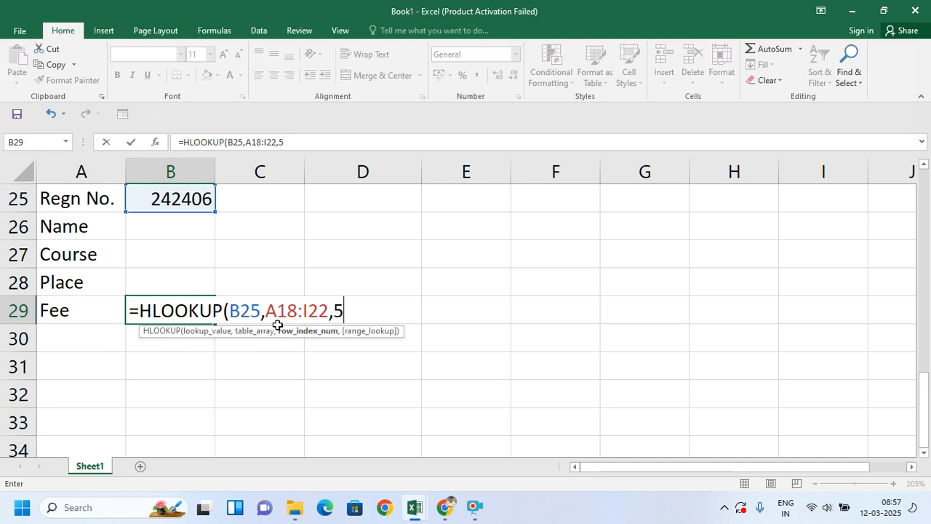
text(,0)
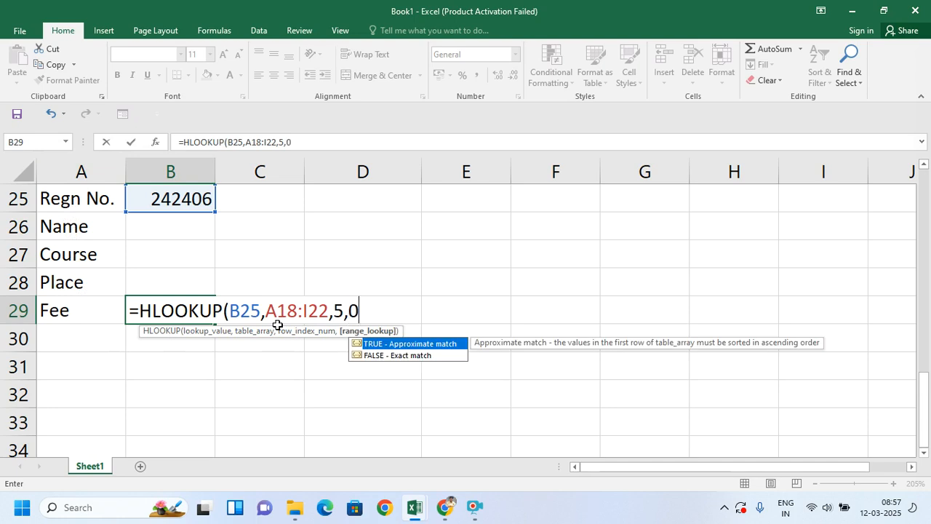
text())
key(Return)
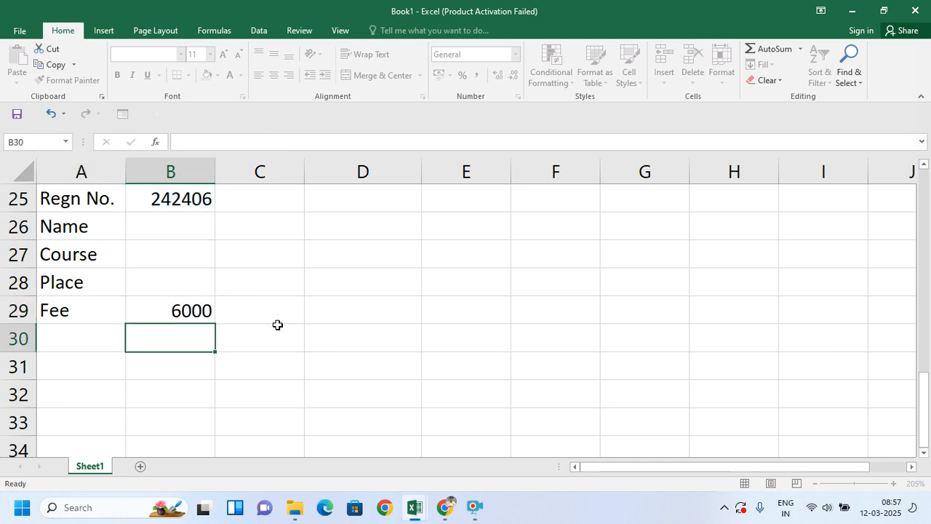
Fetch the course in B27 with the formula =HLOOKUP(B25,A18:I22,3,0).
click(187, 249)
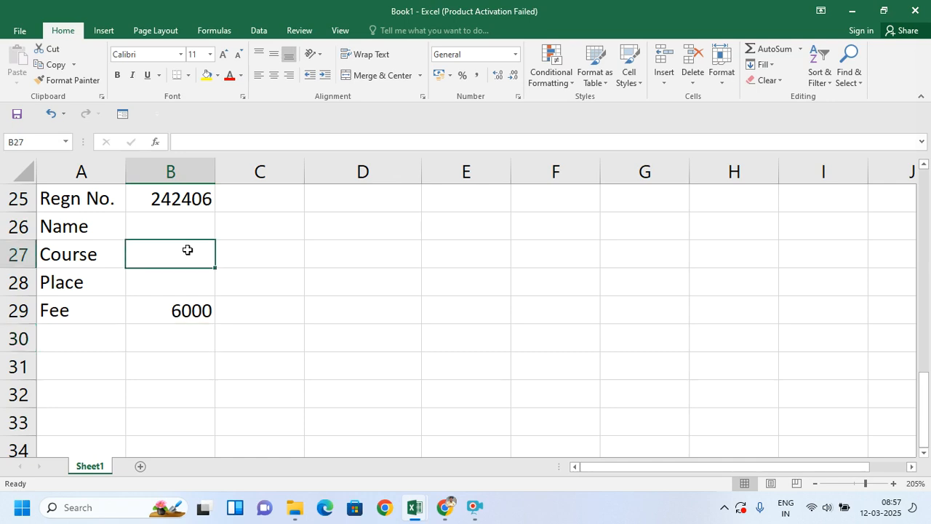
text(=HL)
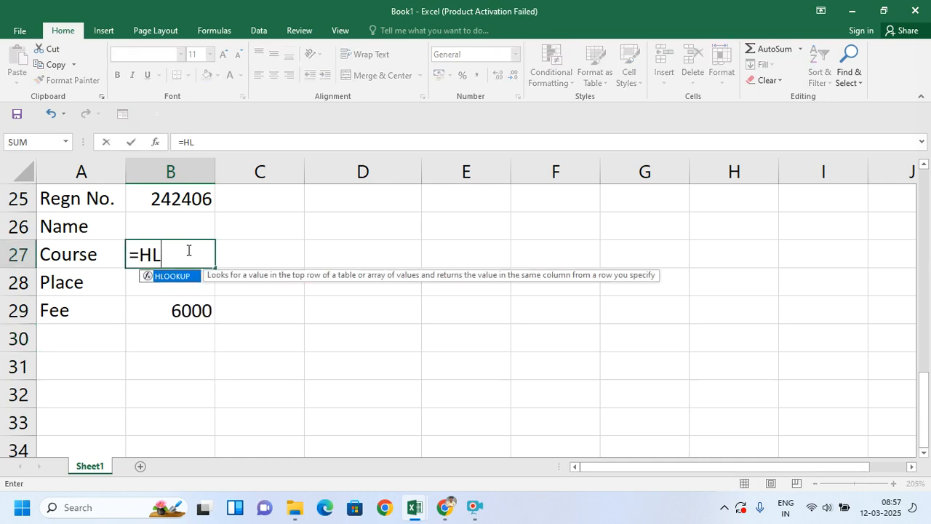
key(Tab)
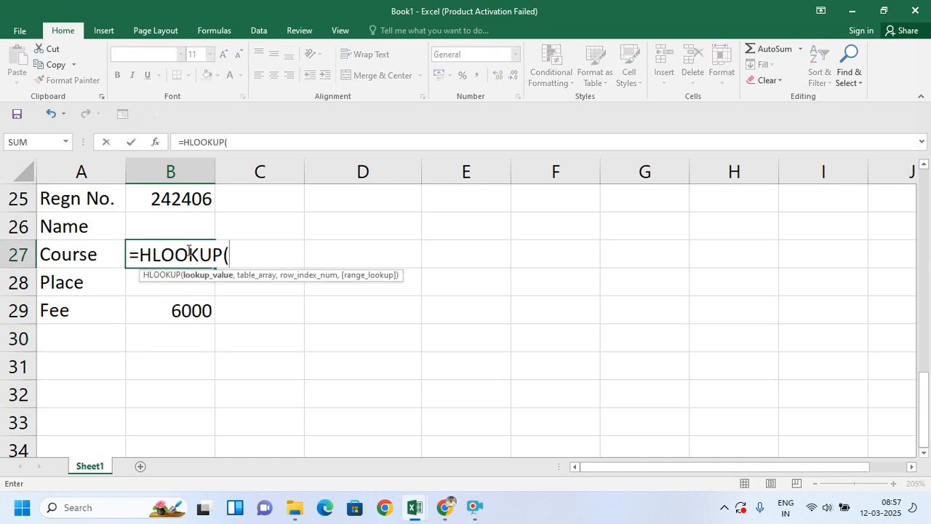
click(196, 204)
text(,)
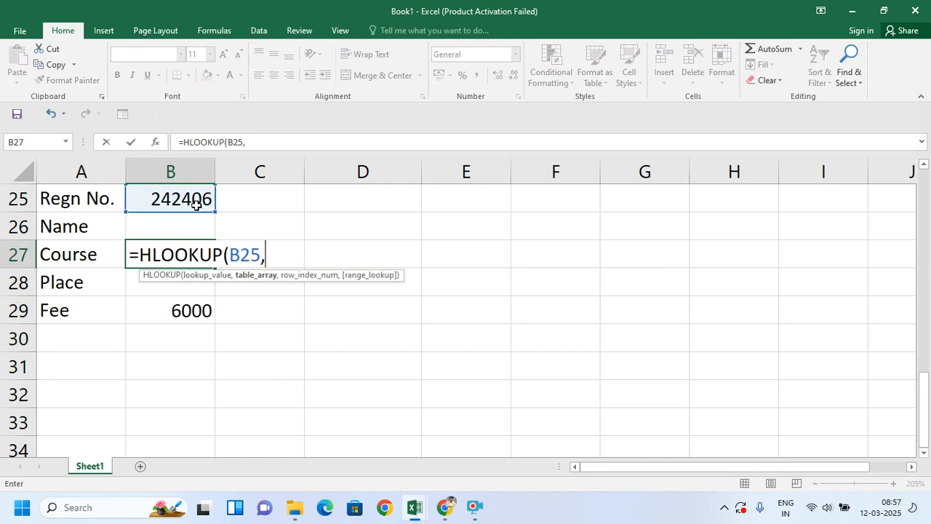
scroll(152, 237, up, 4)
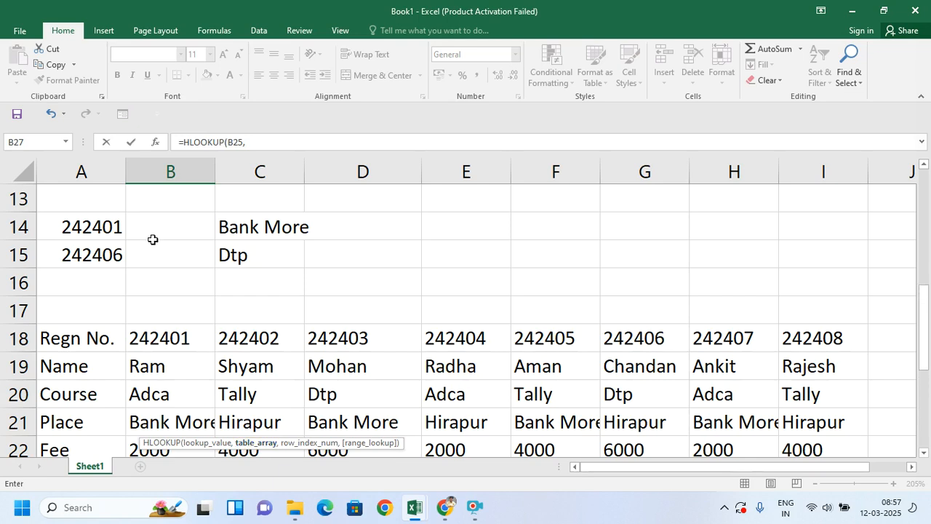
drag(79, 340, 800, 306)
text(,)
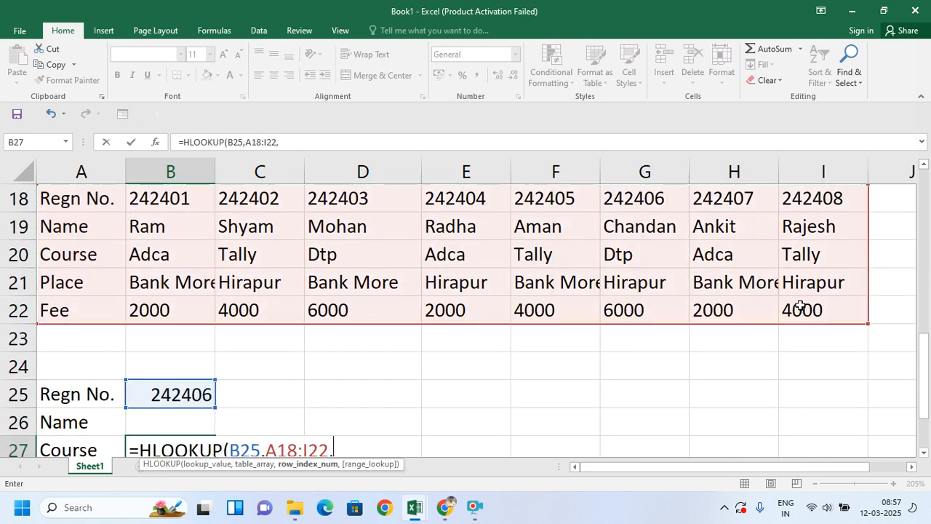
scroll(384, 405, down, 1)
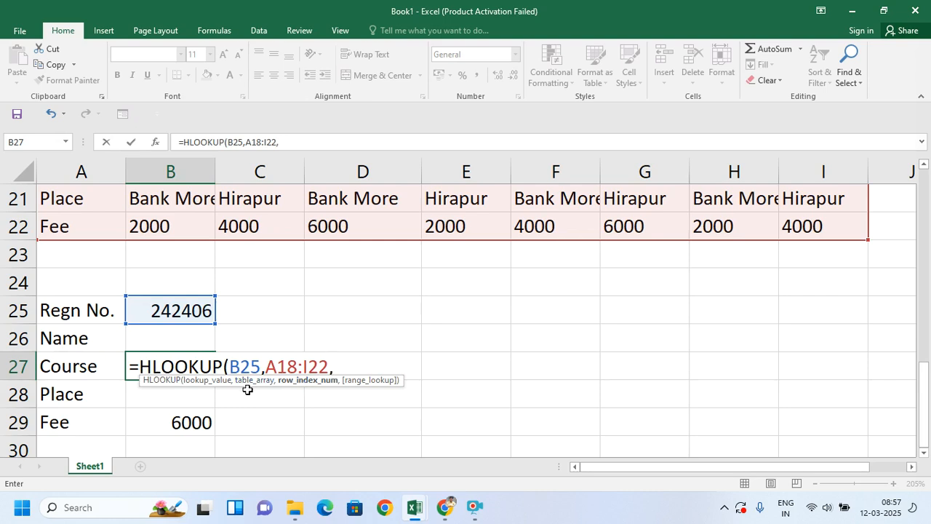
text(3)
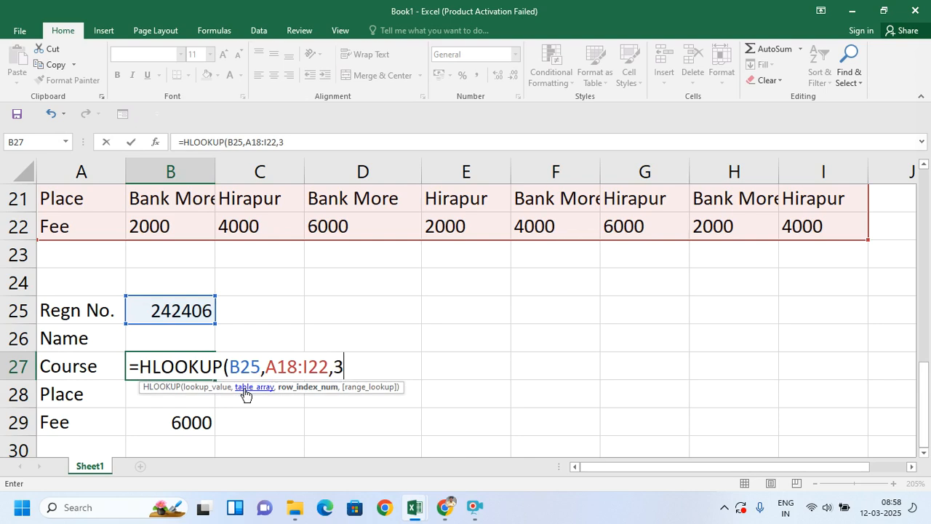
text(,0)
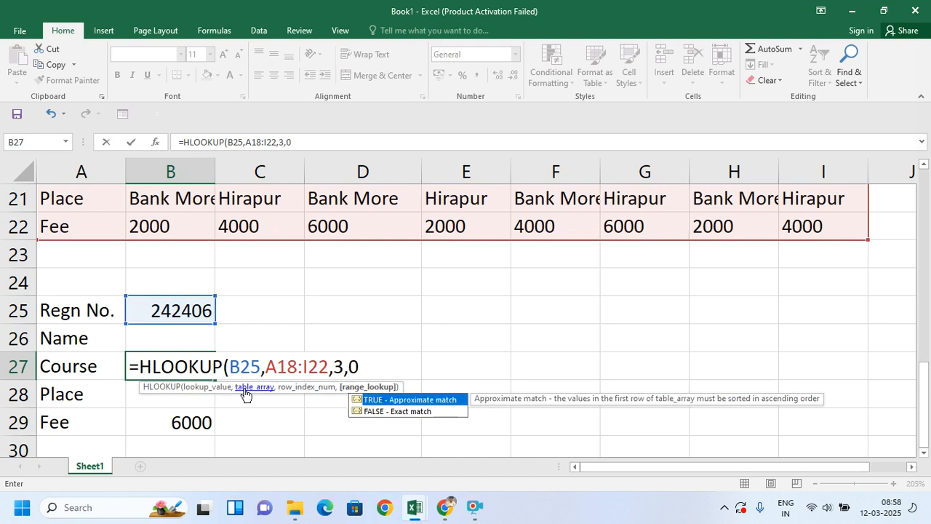
text())
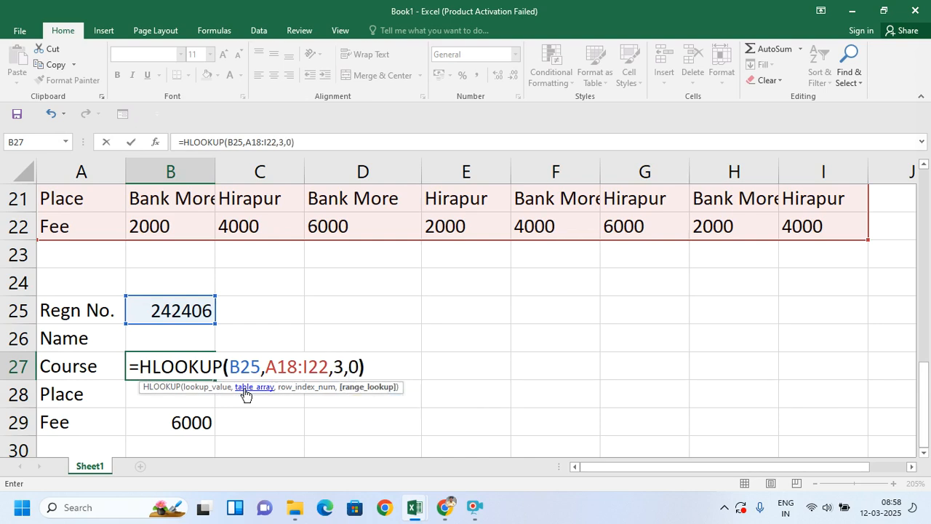
key(Return)
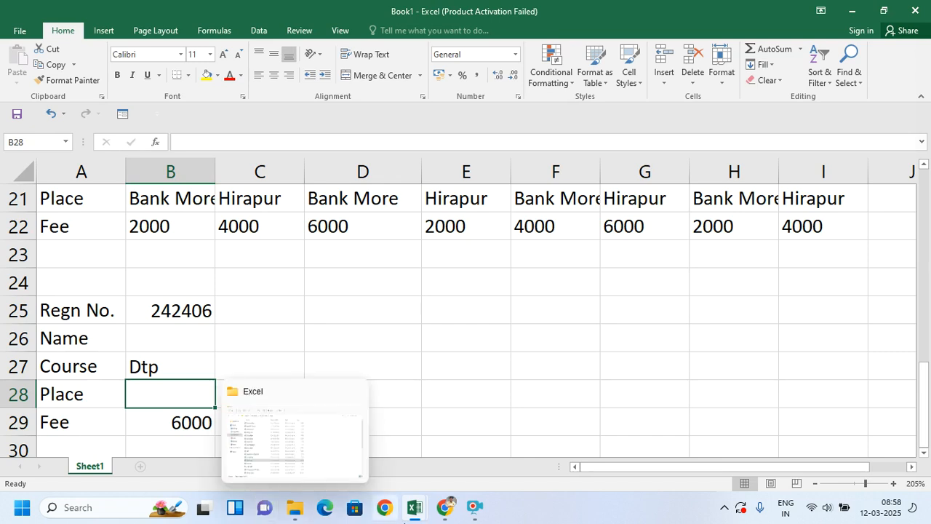
click(474, 508)
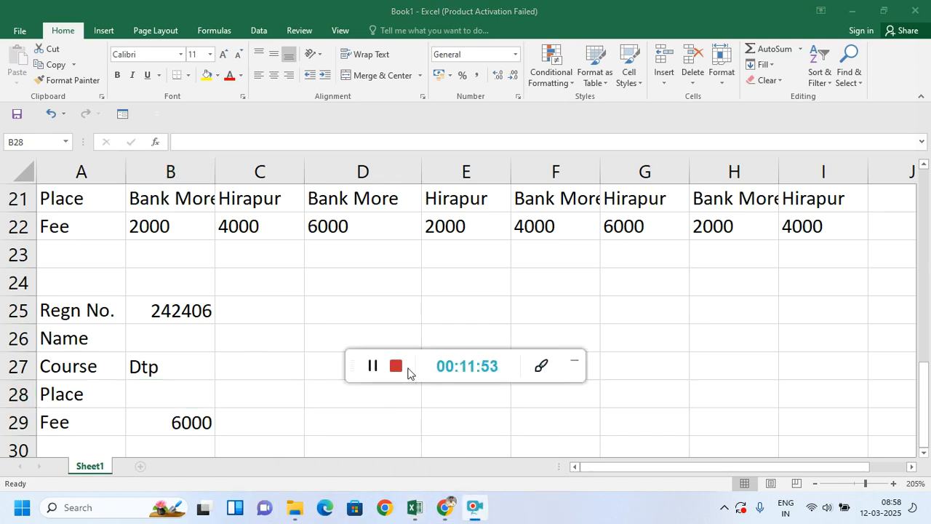